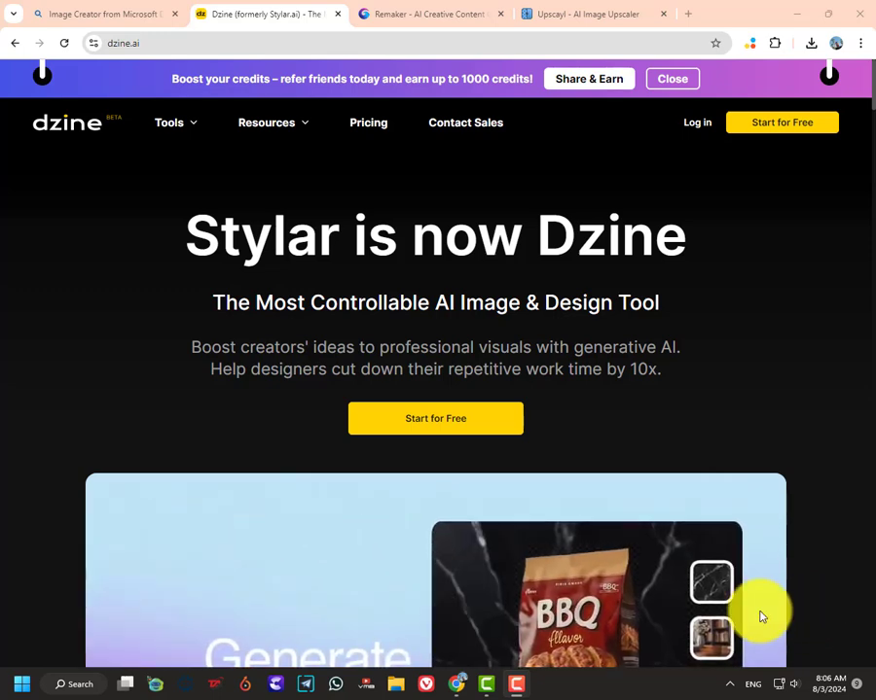
Sign up for Dzine for free using Continue with Google and the chosen Google account.
click(203, 45)
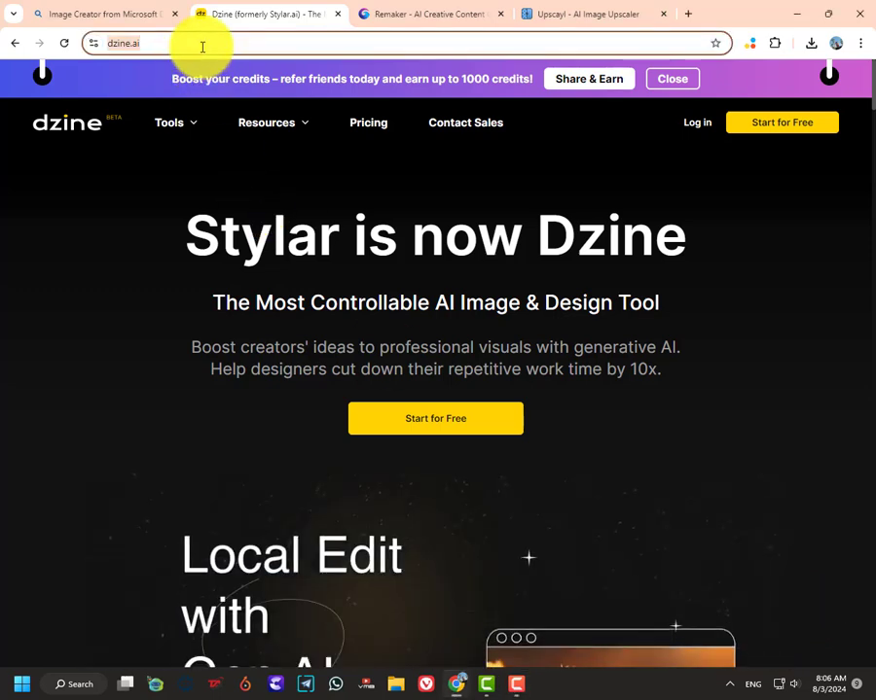
click(6, 171)
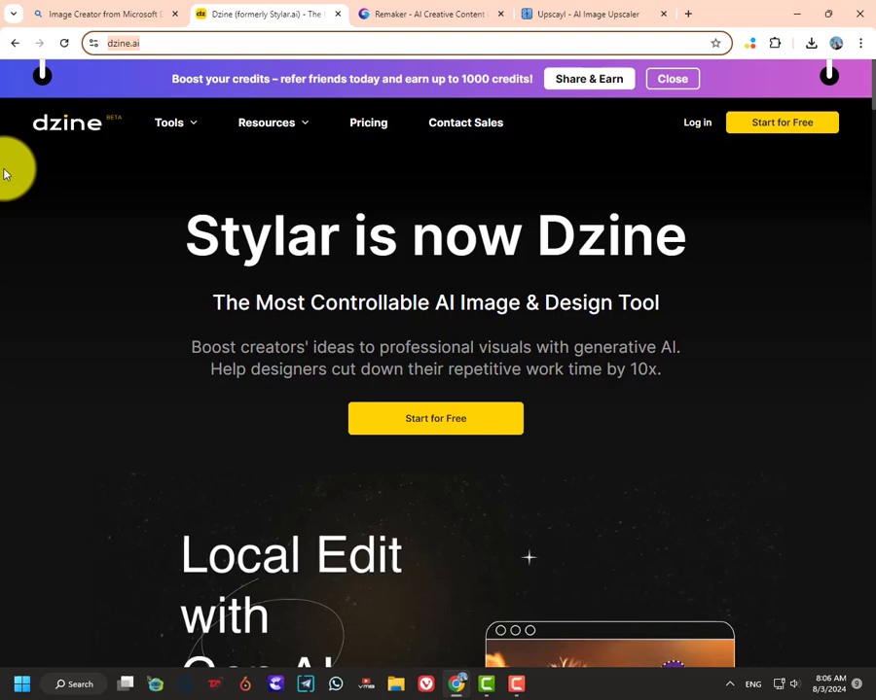
click(400, 426)
click(444, 280)
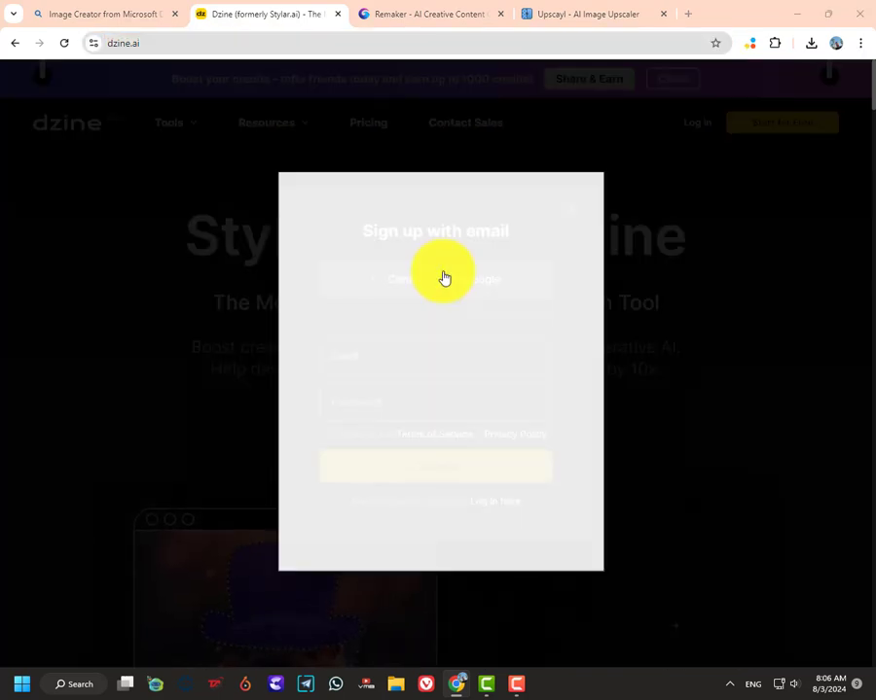
click(435, 370)
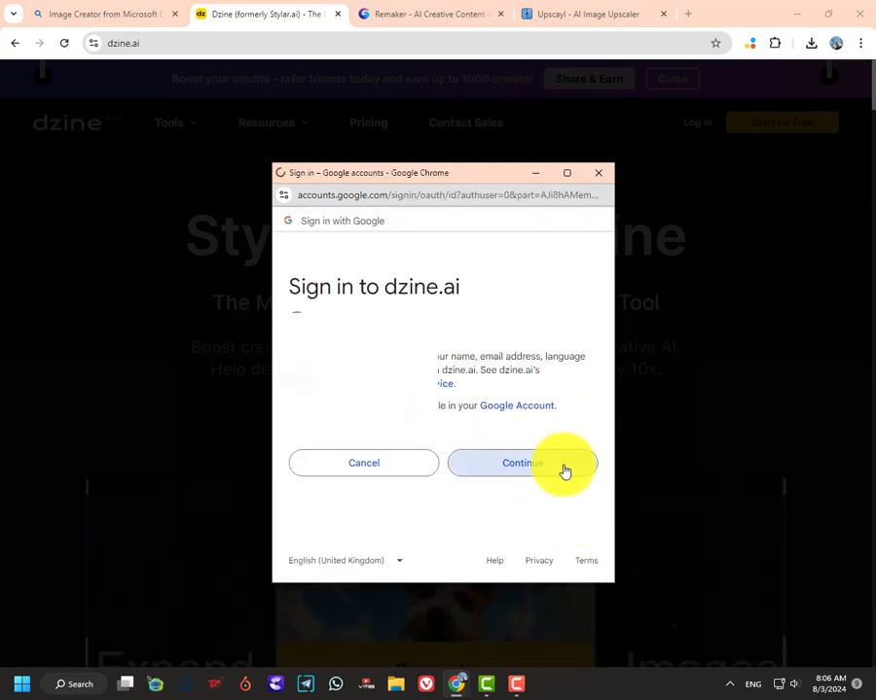
click(562, 467)
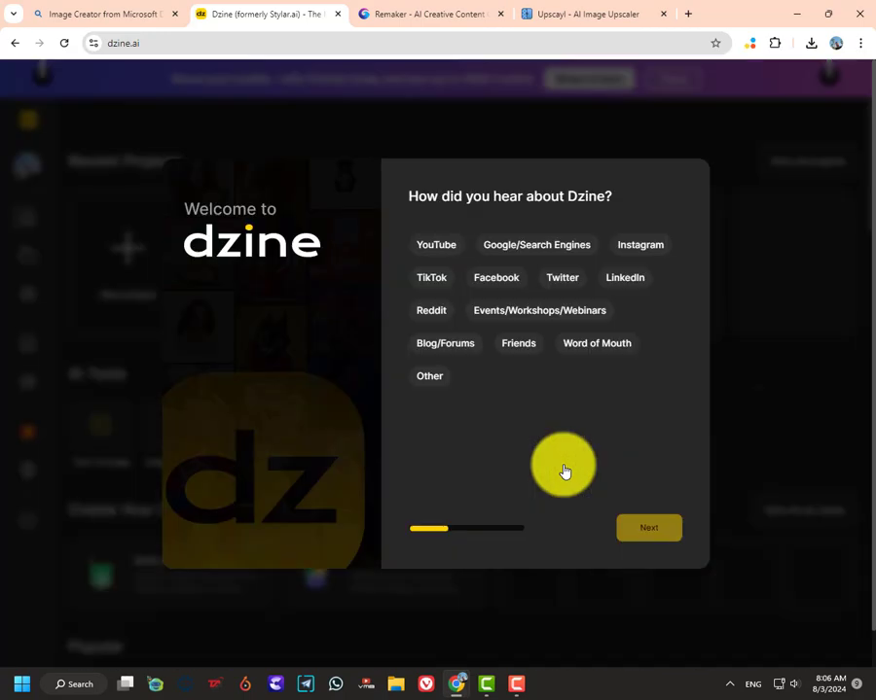
Answer the welcome questions with YouTube and Designer to reach the home dashboard.
click(430, 258)
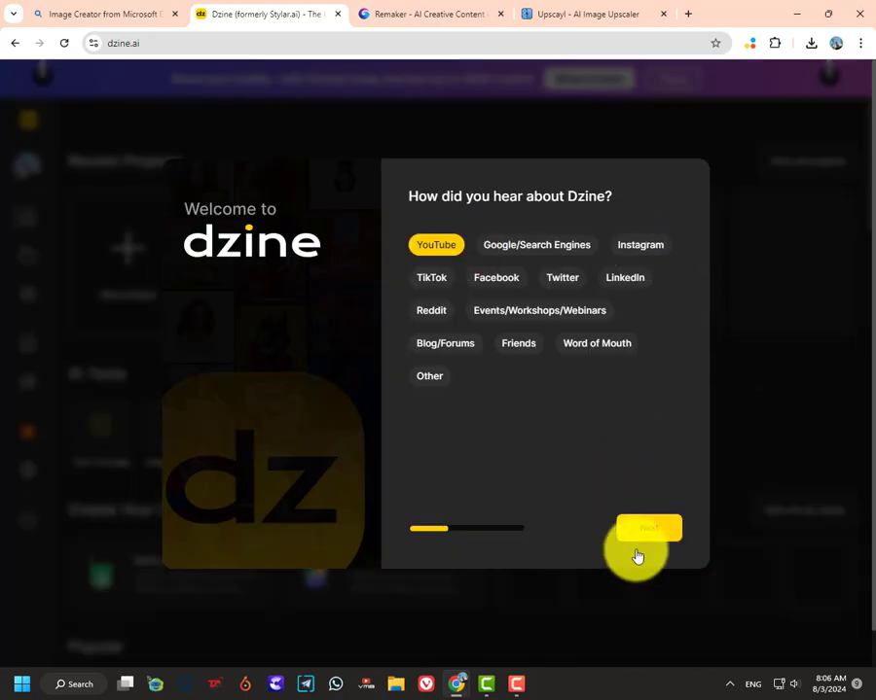
click(653, 533)
click(452, 251)
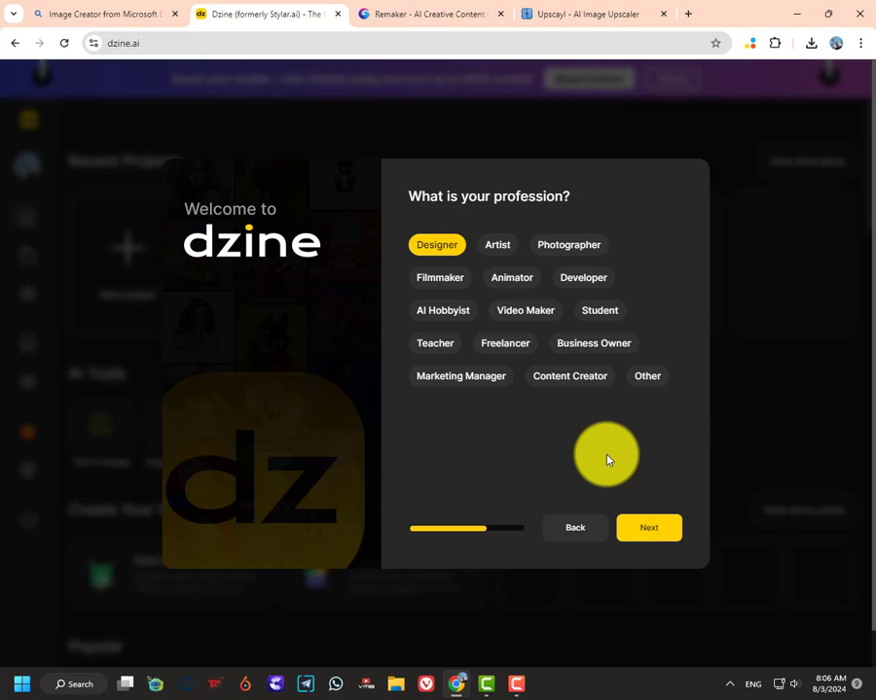
click(646, 531)
click(658, 439)
click(652, 528)
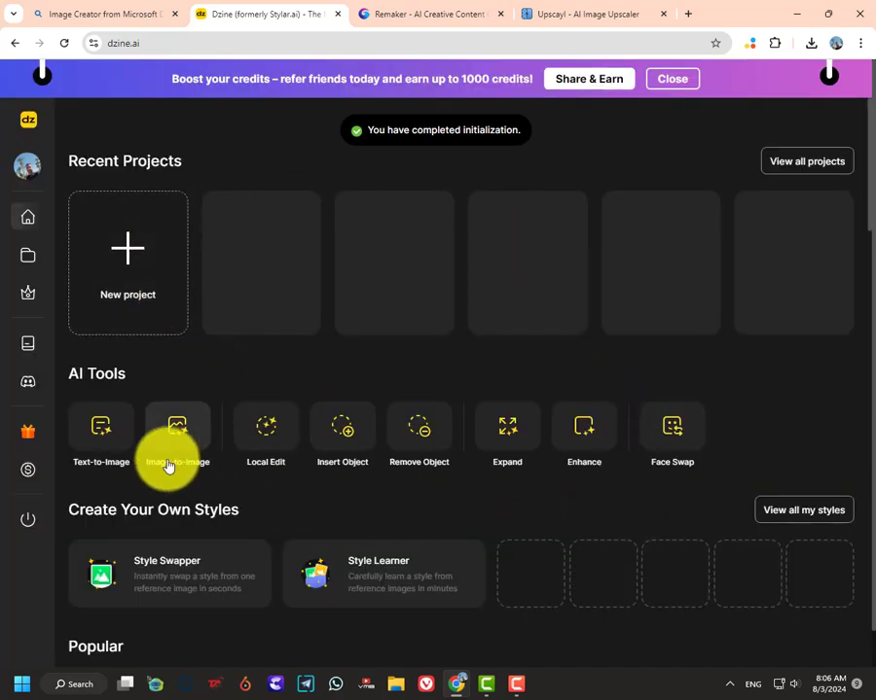
Open Image-to-Image and replace the sample pineapple with the man's photo from Downloads.
click(181, 424)
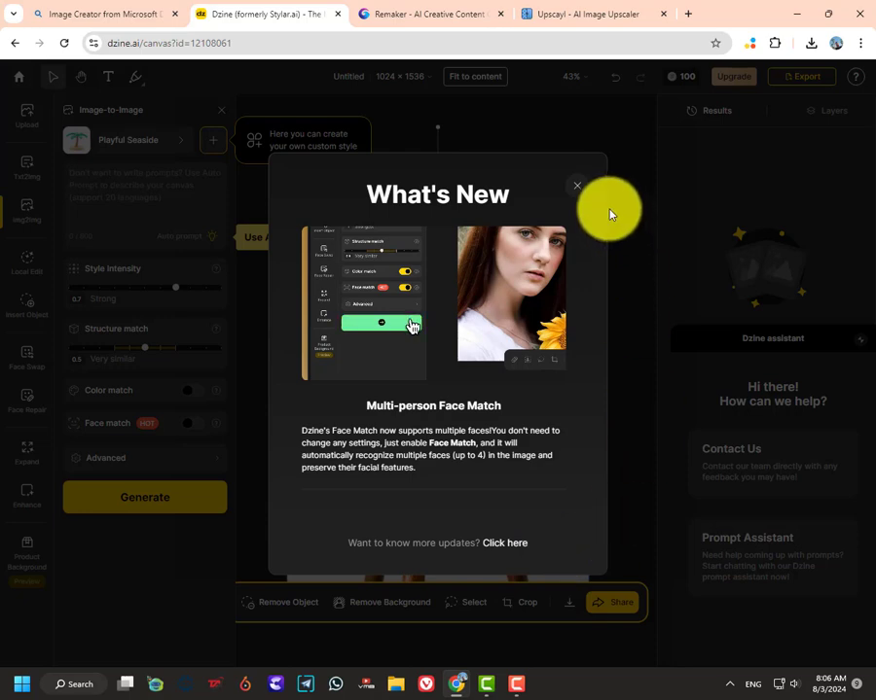
click(577, 186)
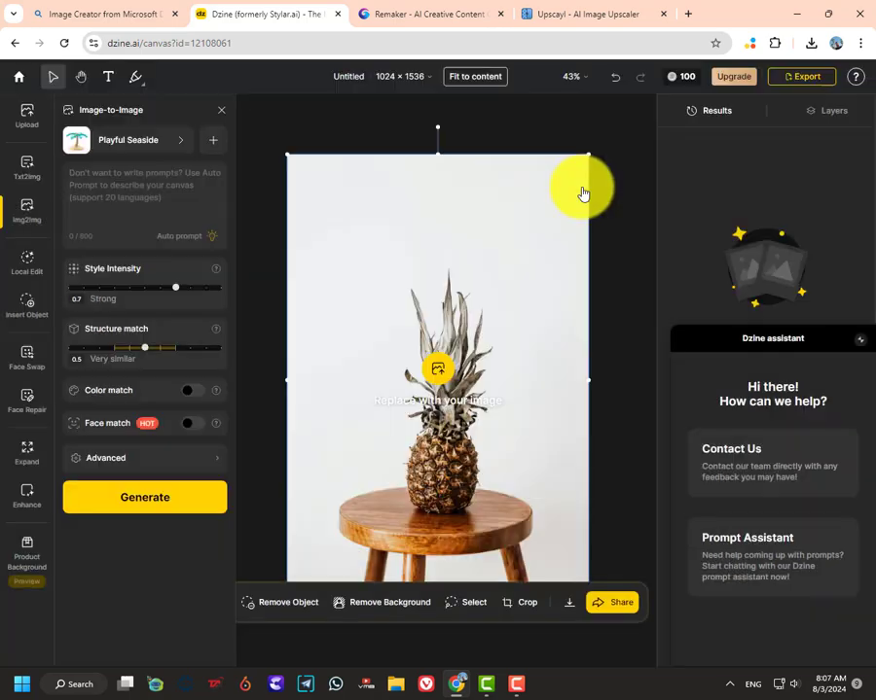
click(450, 375)
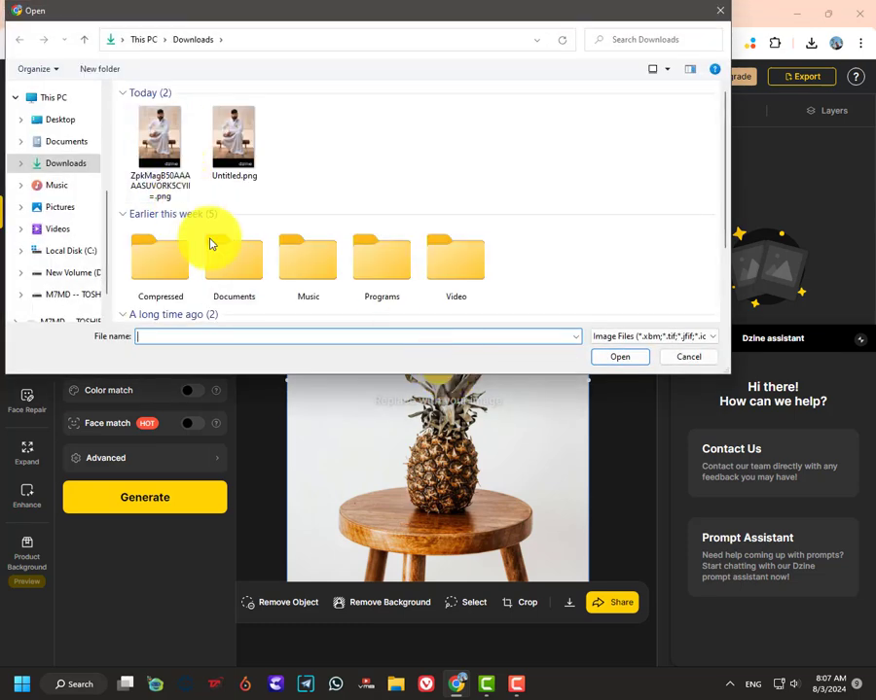
scroll(209, 243, down, 2)
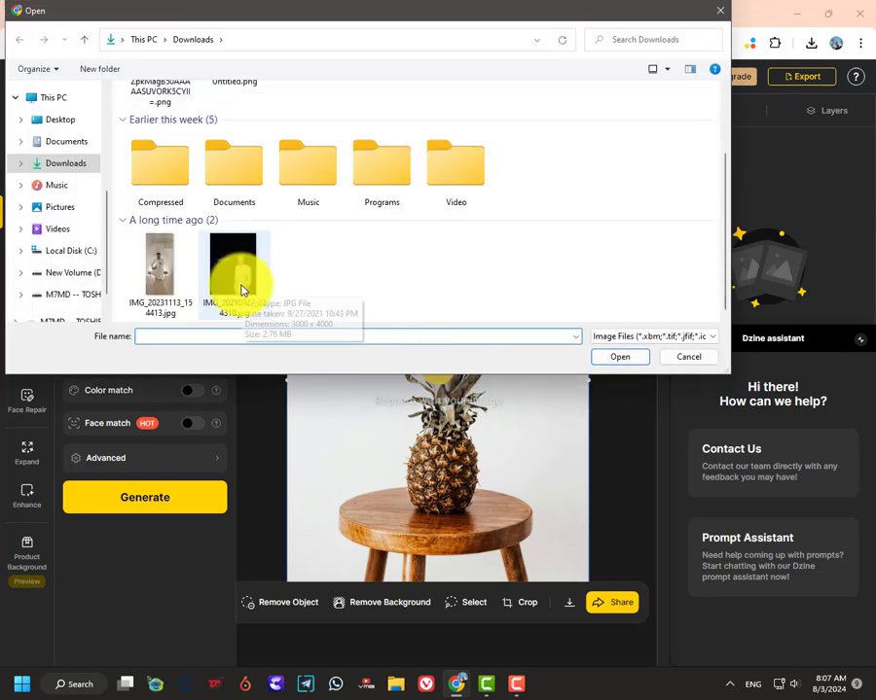
double_click(166, 284)
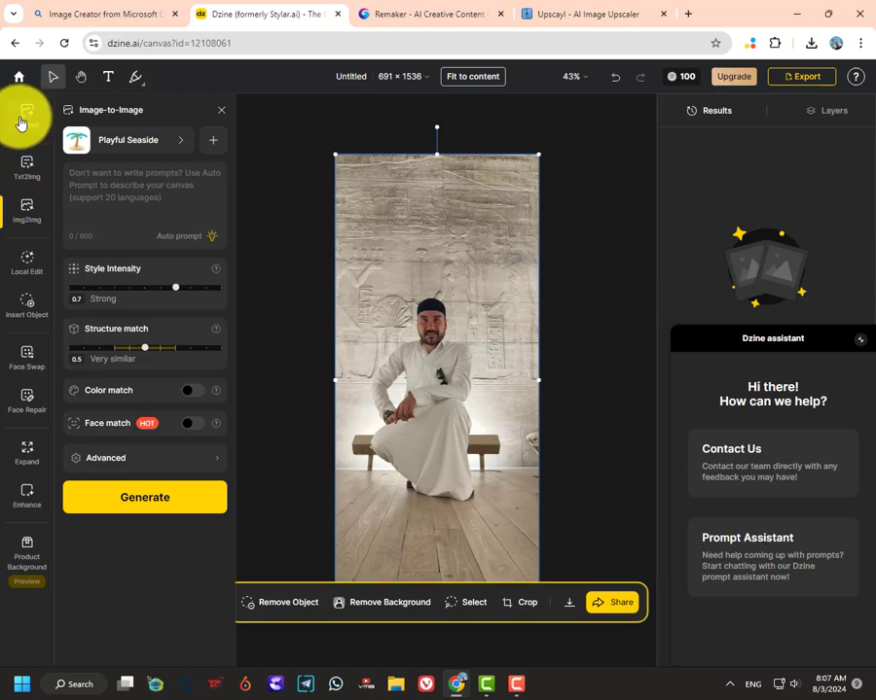
Set style intensity 0 and structure match 1 (Quite strict), then generate Playful Seaside.
click(583, 448)
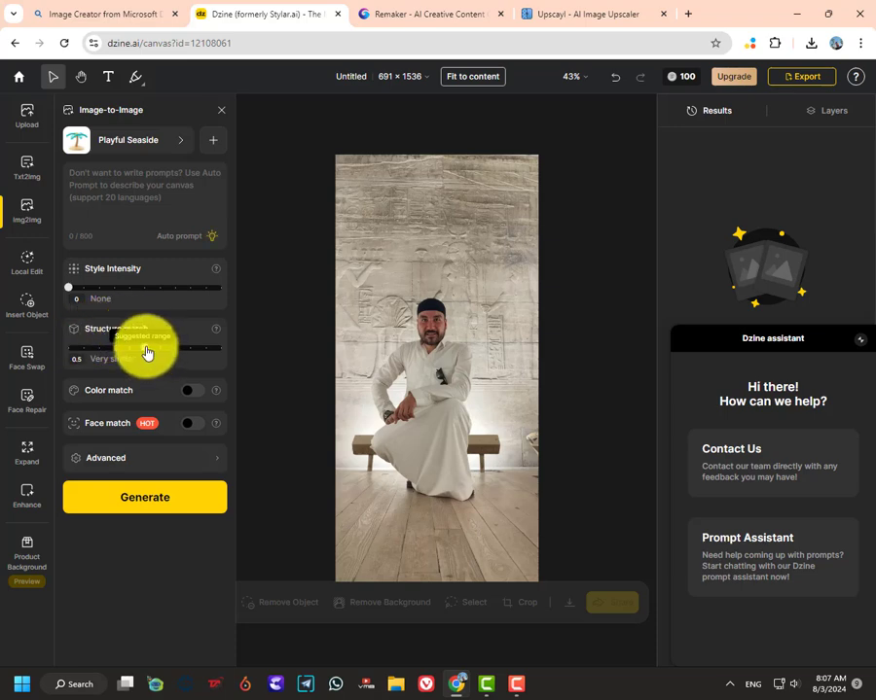
drag(151, 355, 220, 358)
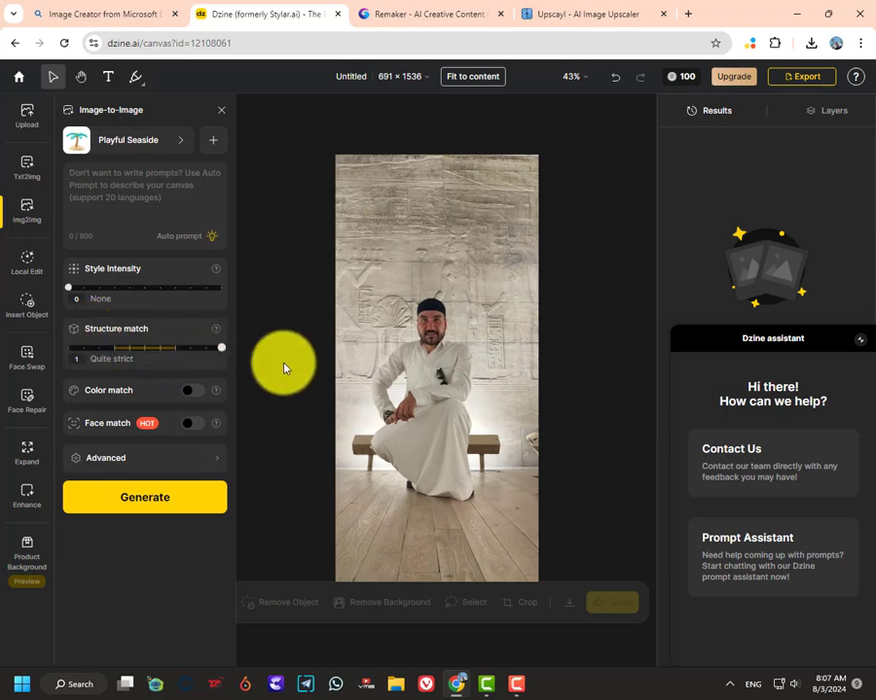
click(118, 509)
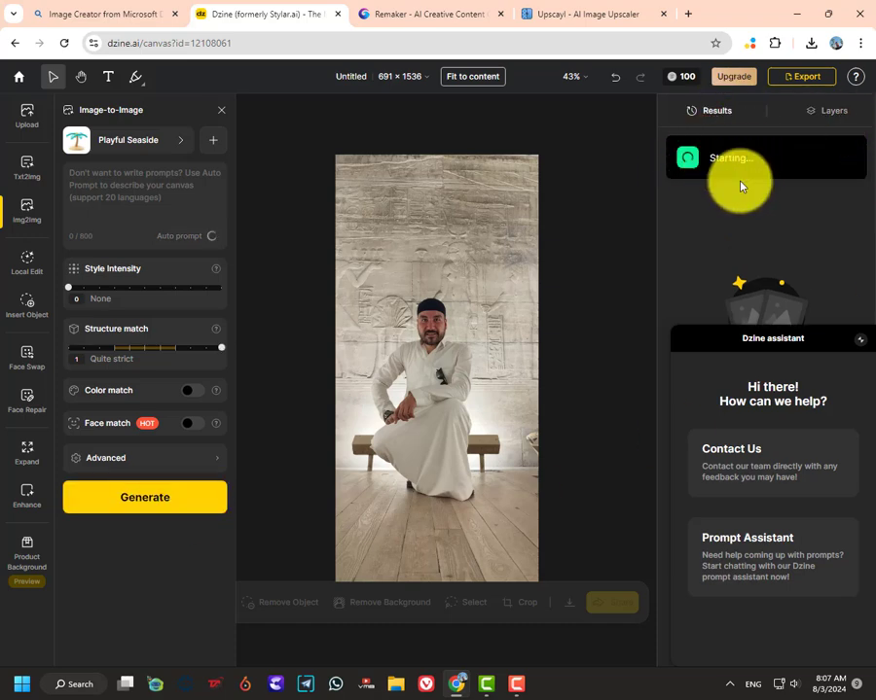
click(862, 345)
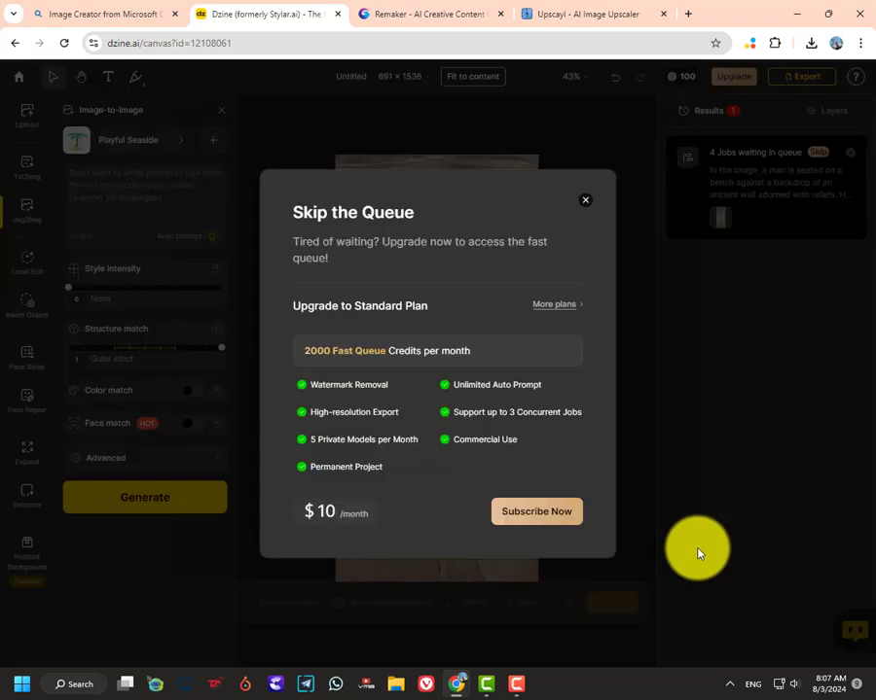
Dismiss the Skip the Queue offer and wait for the four carved-wall variations.
click(584, 200)
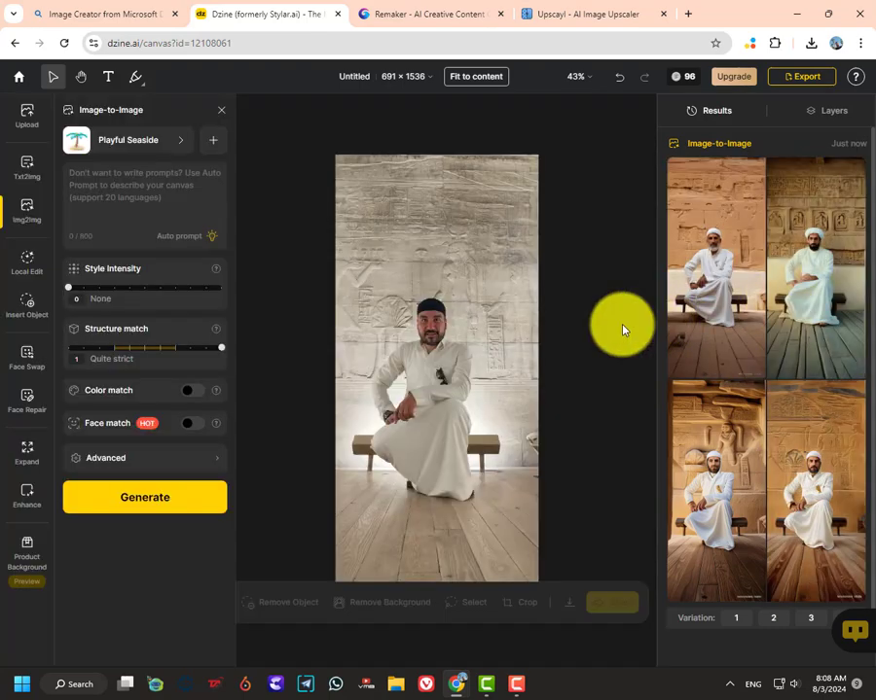
click(493, 328)
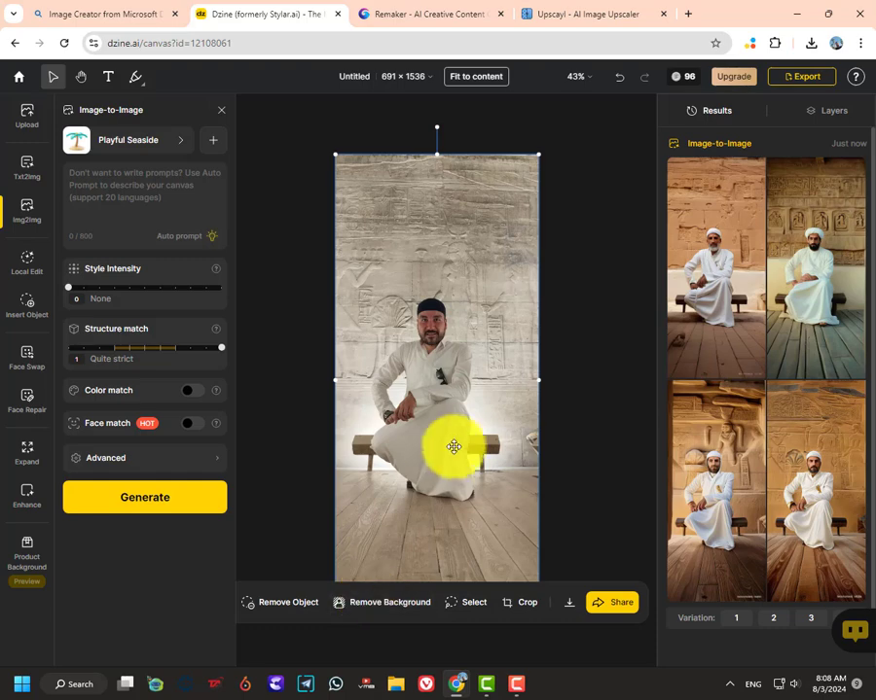
Replace the canvas photo with the second night shot and delete the earlier results.
key(Delete)
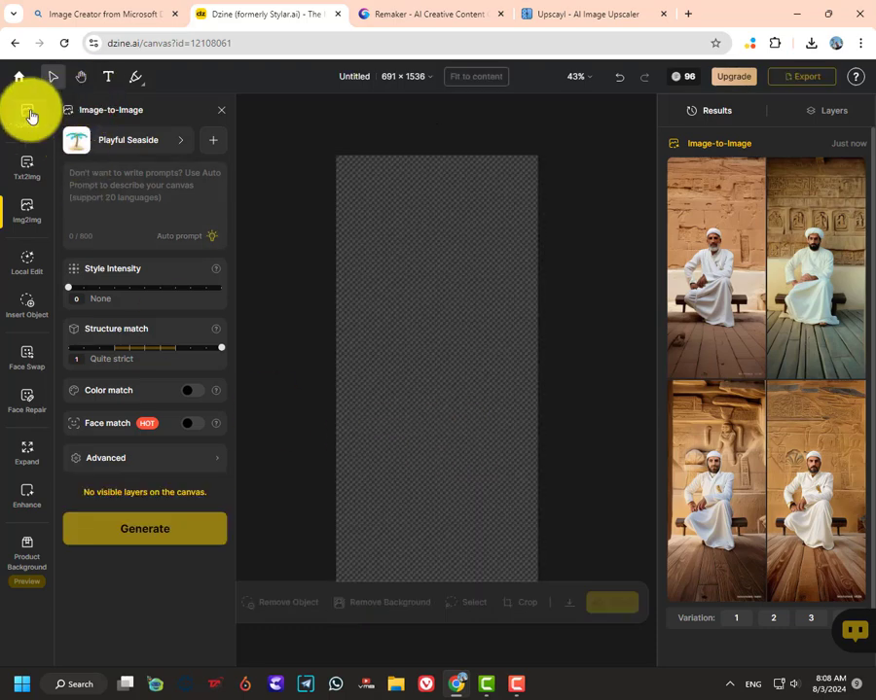
click(30, 115)
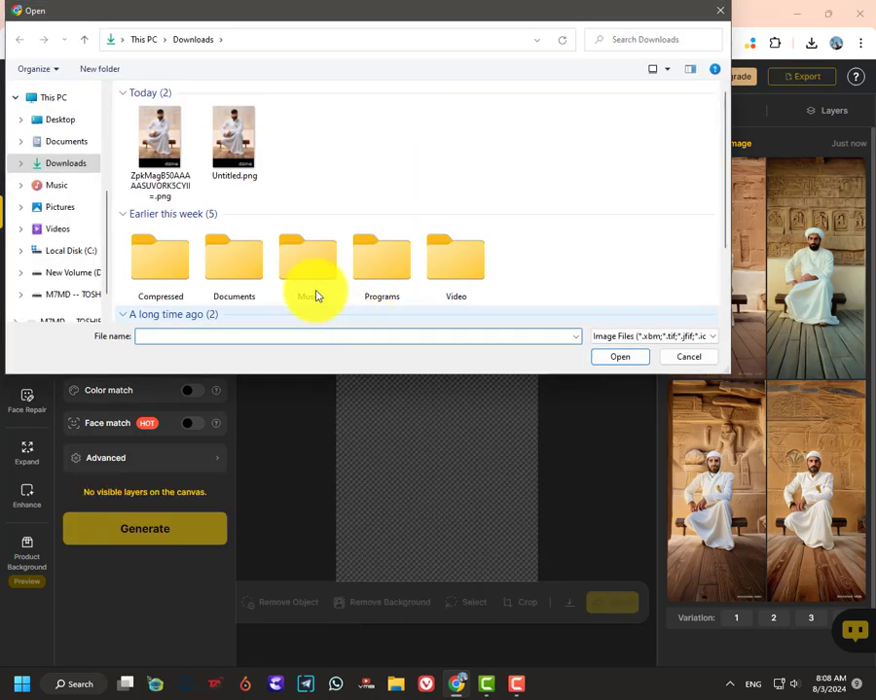
scroll(295, 277, down, 2)
click(216, 284)
double_click(233, 273)
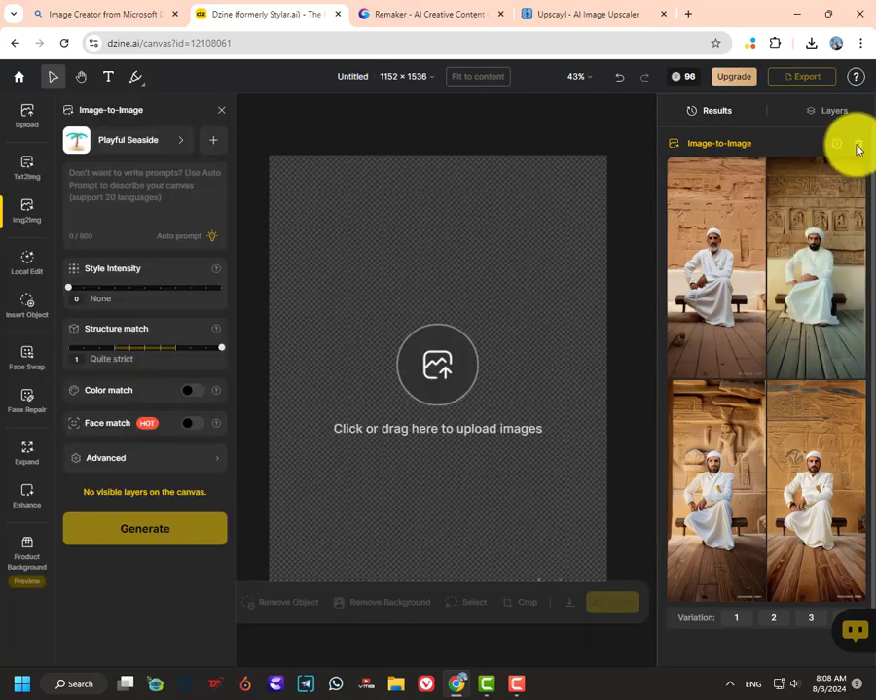
click(856, 144)
click(533, 402)
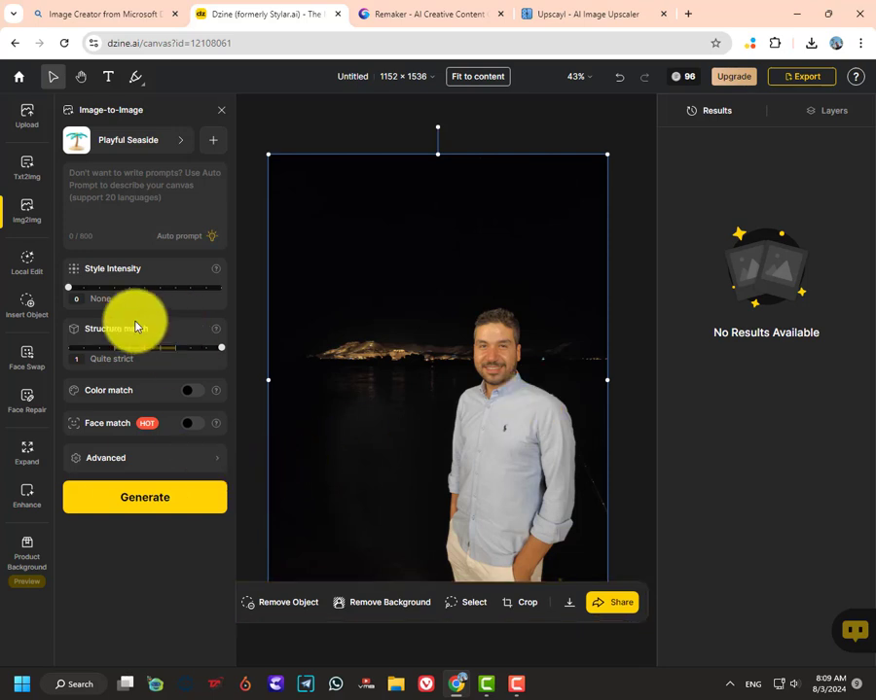
Generate with style intensity 0.1 and structure match 0.7.
click(82, 288)
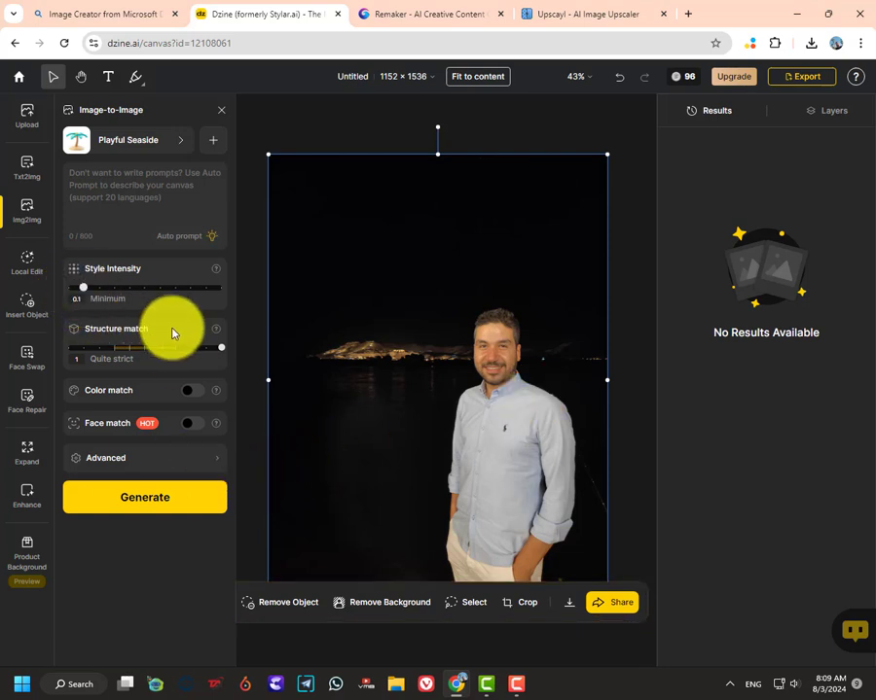
drag(223, 351, 175, 350)
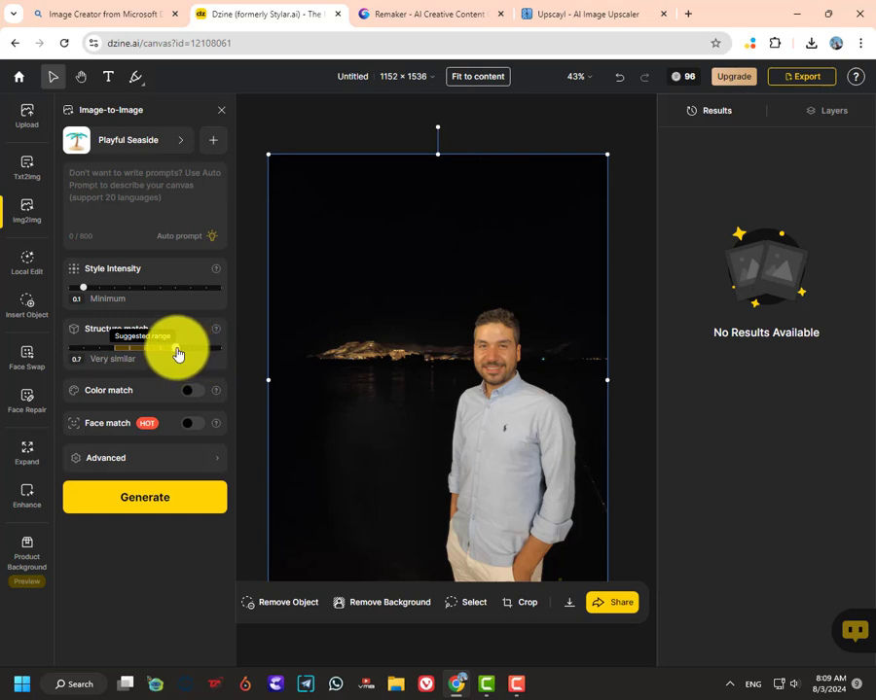
click(183, 512)
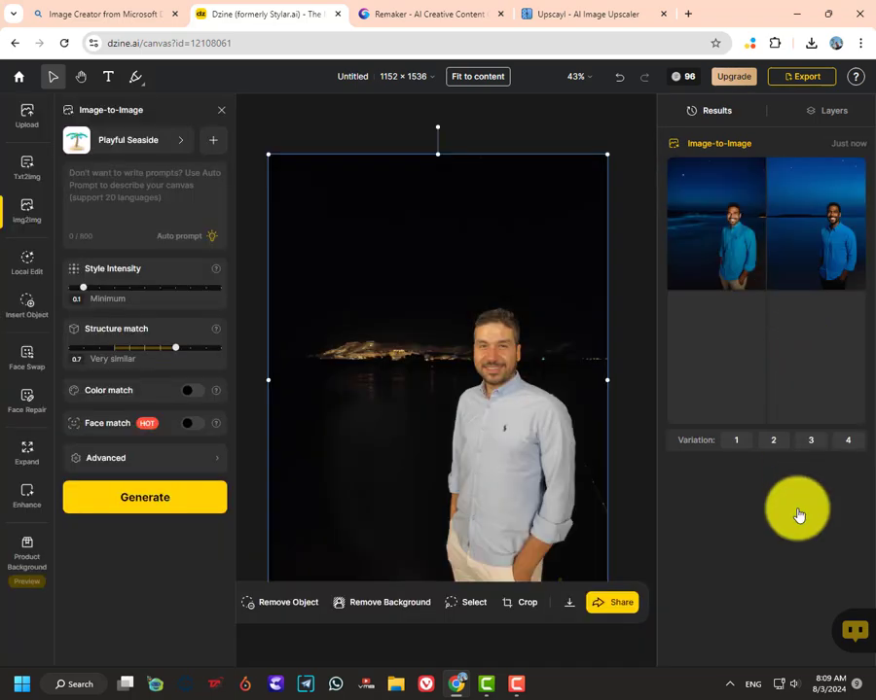
Preview the top-left and top-right results from the previous run at full size.
mouse_move(824, 373)
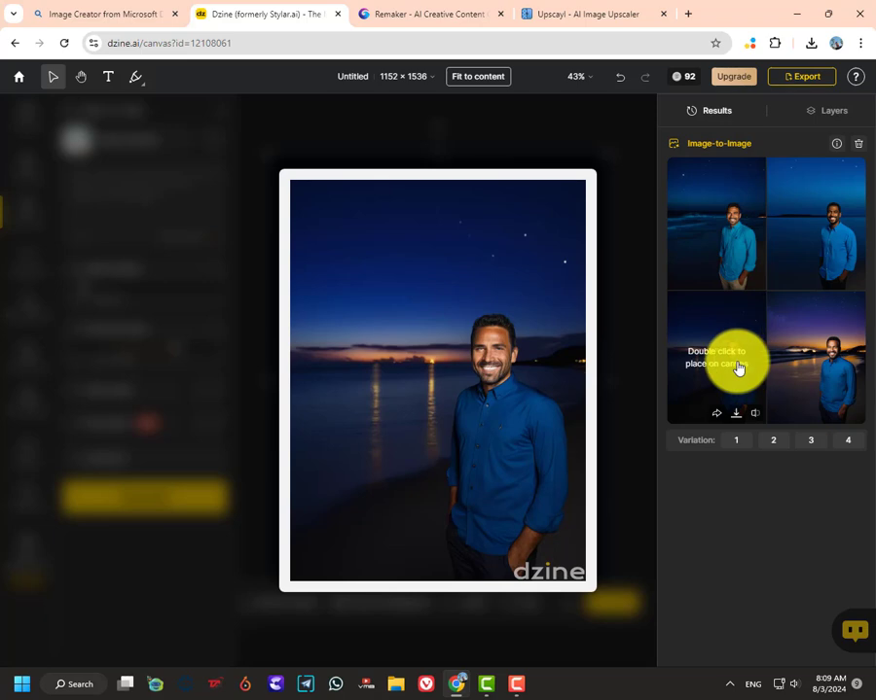
double_click(727, 274)
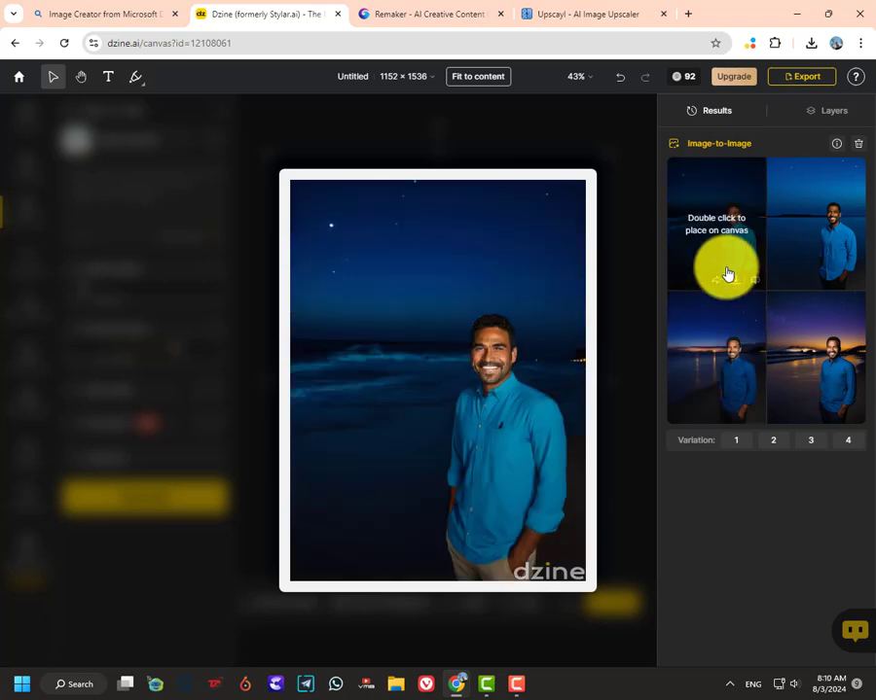
double_click(805, 241)
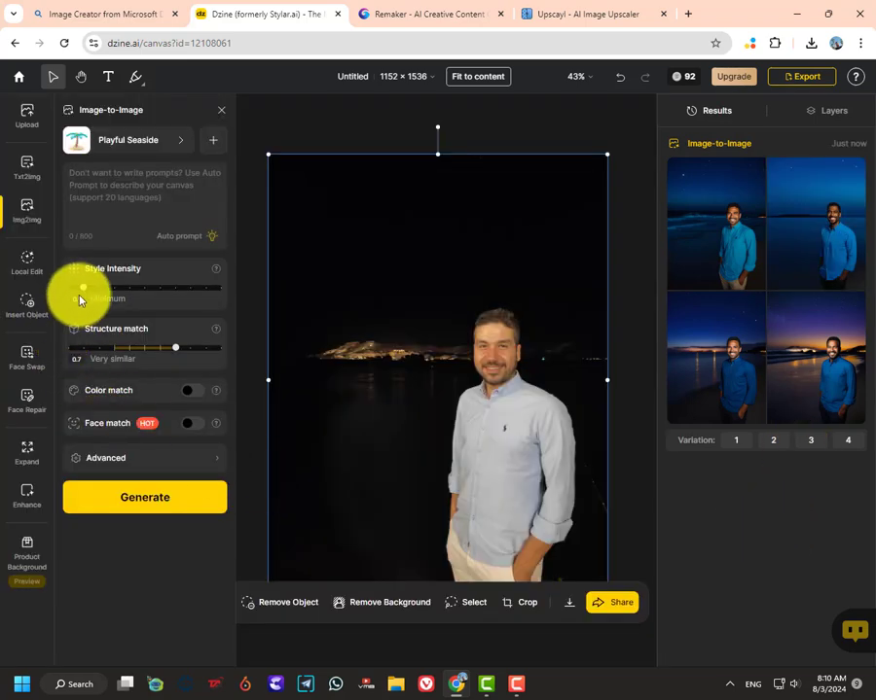
Generate again with style intensity 0.2 and structure match 0.6, dismissing the Limit Reached notice.
drag(83, 290, 98, 289)
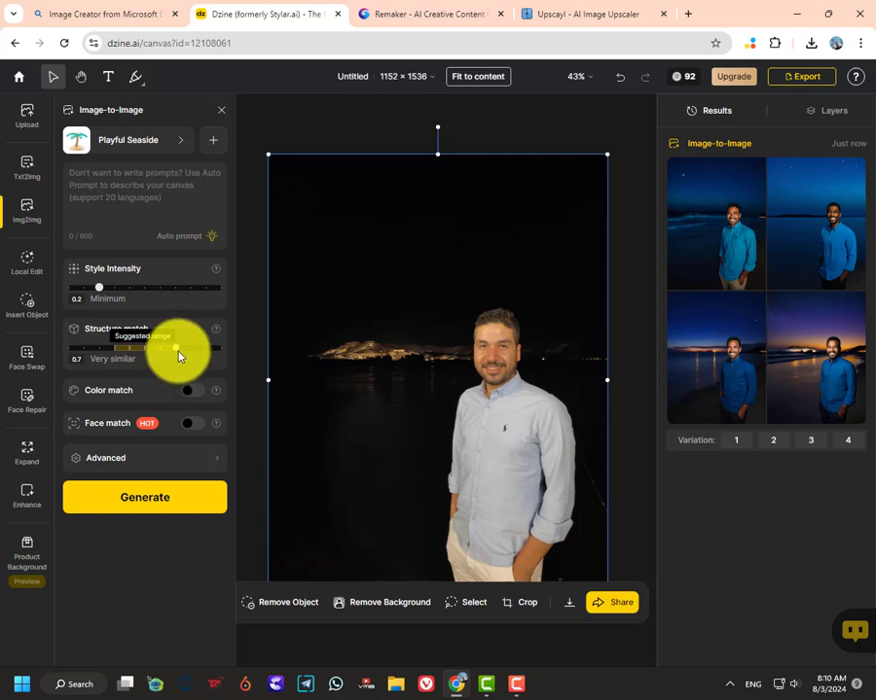
drag(178, 356, 167, 354)
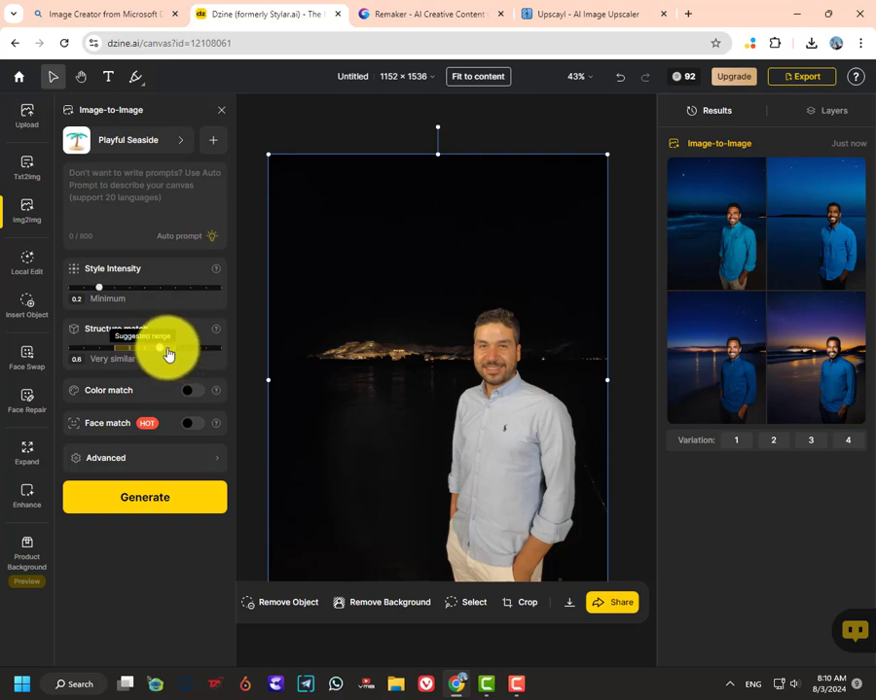
click(141, 491)
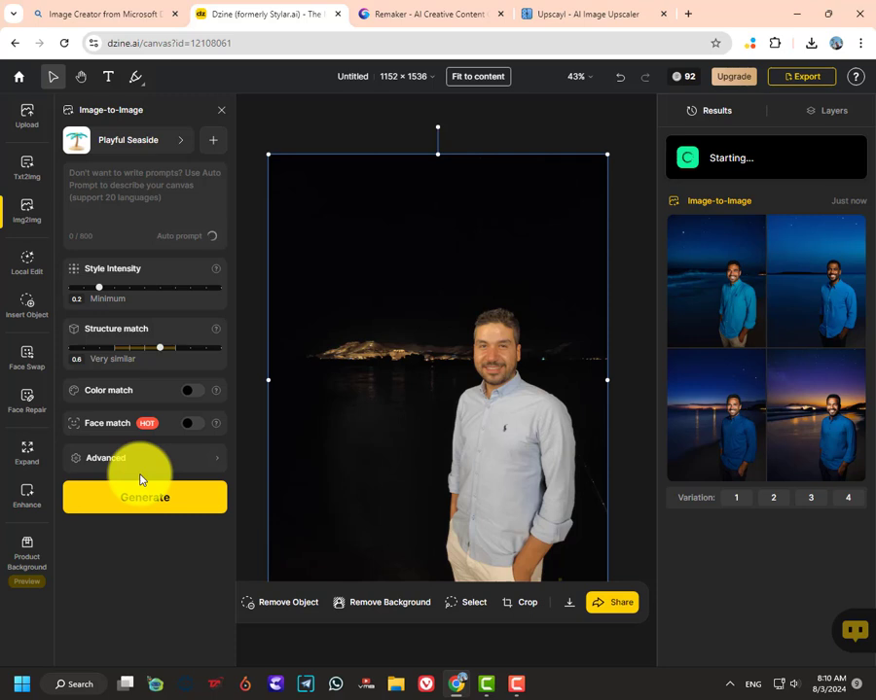
click(152, 498)
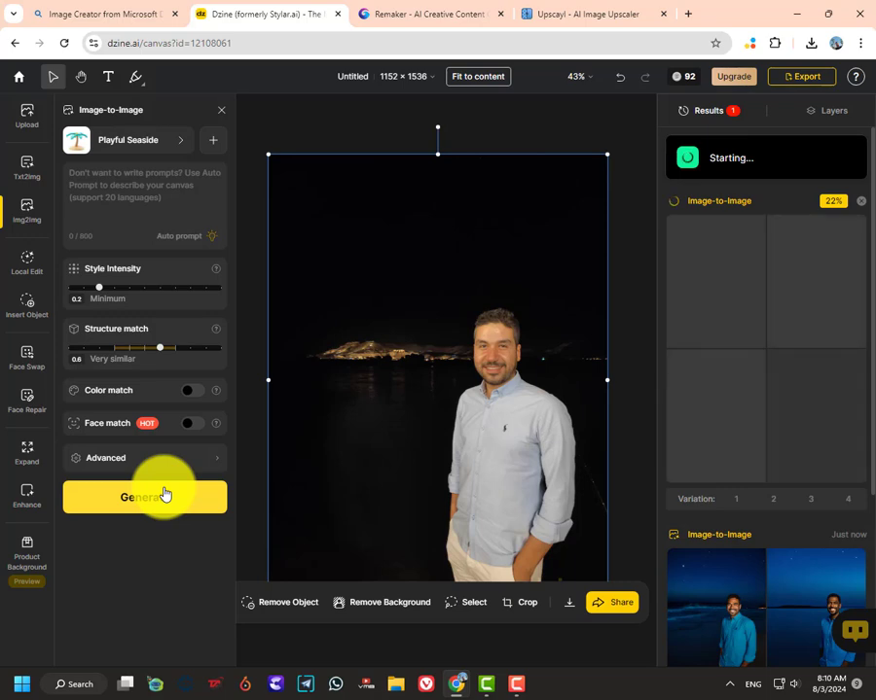
click(165, 494)
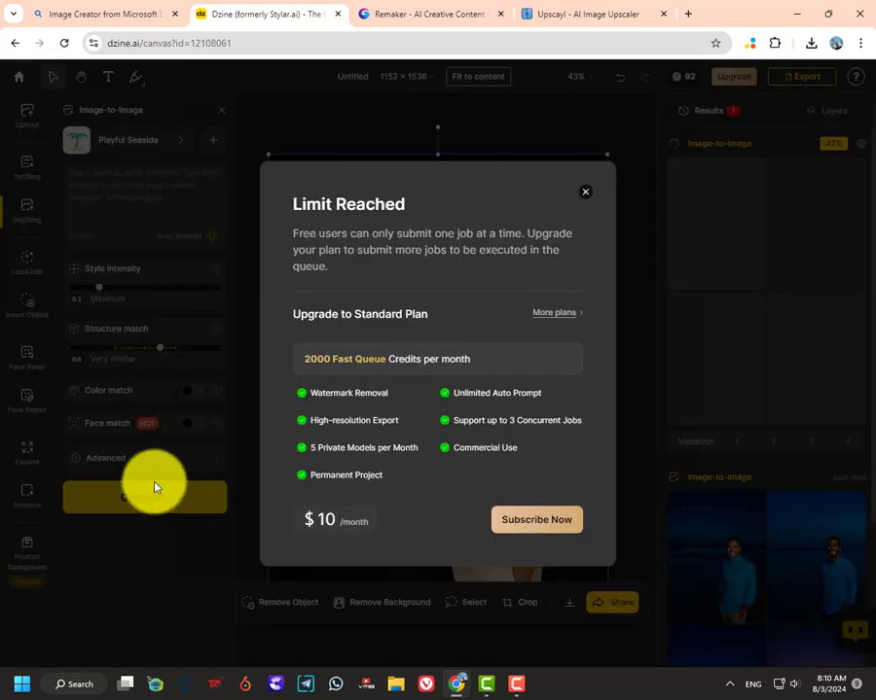
click(588, 191)
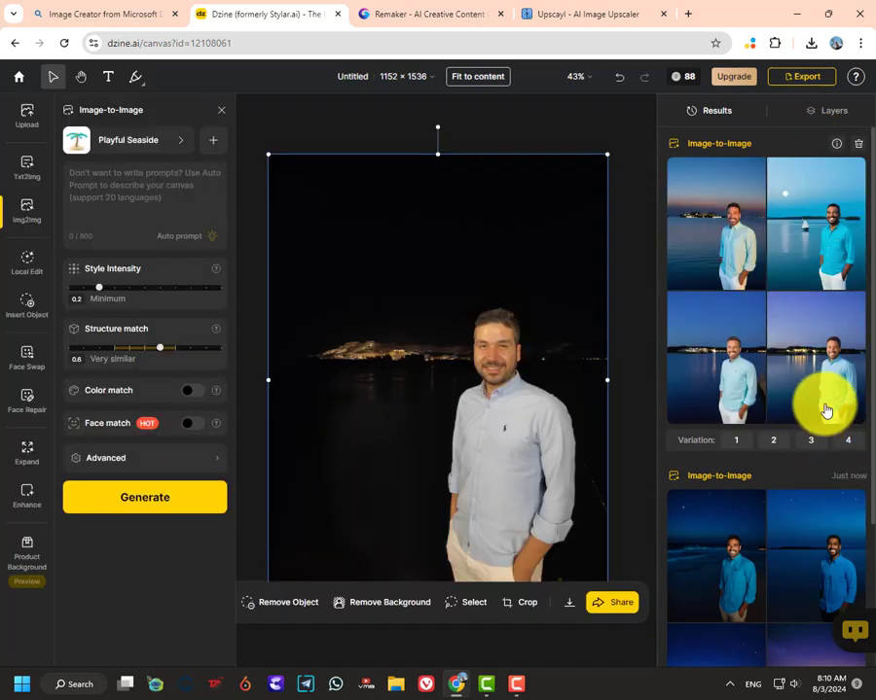
Compare the four new lighter seaside variations, then close the enlarged preview.
mouse_move(825, 394)
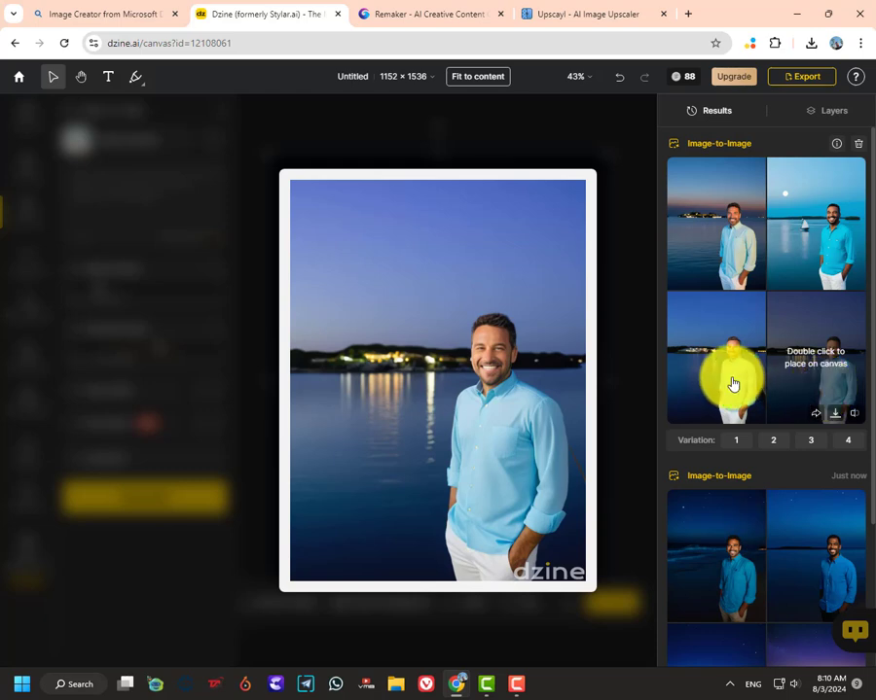
mouse_move(732, 384)
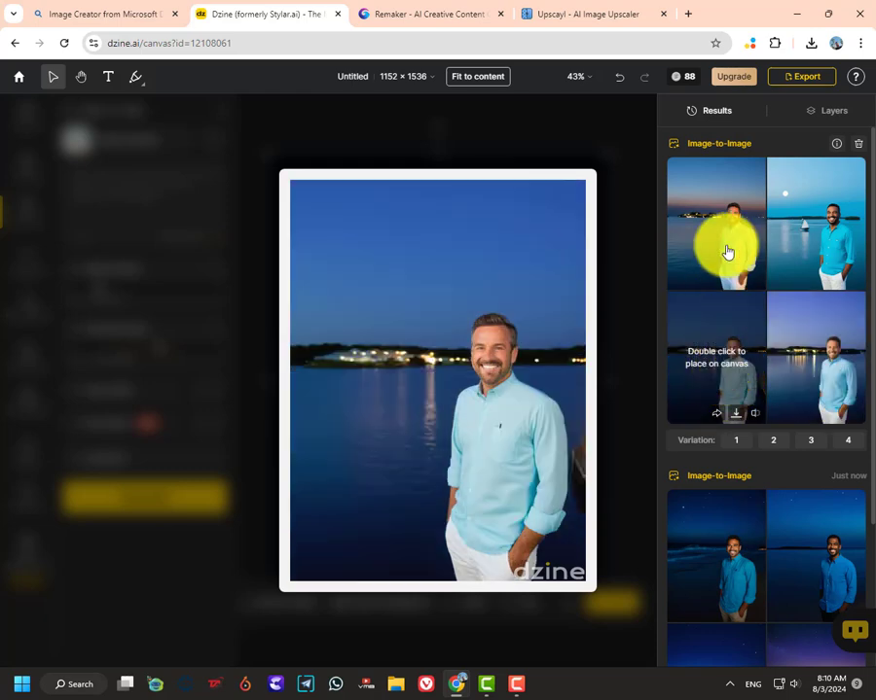
mouse_move(726, 252)
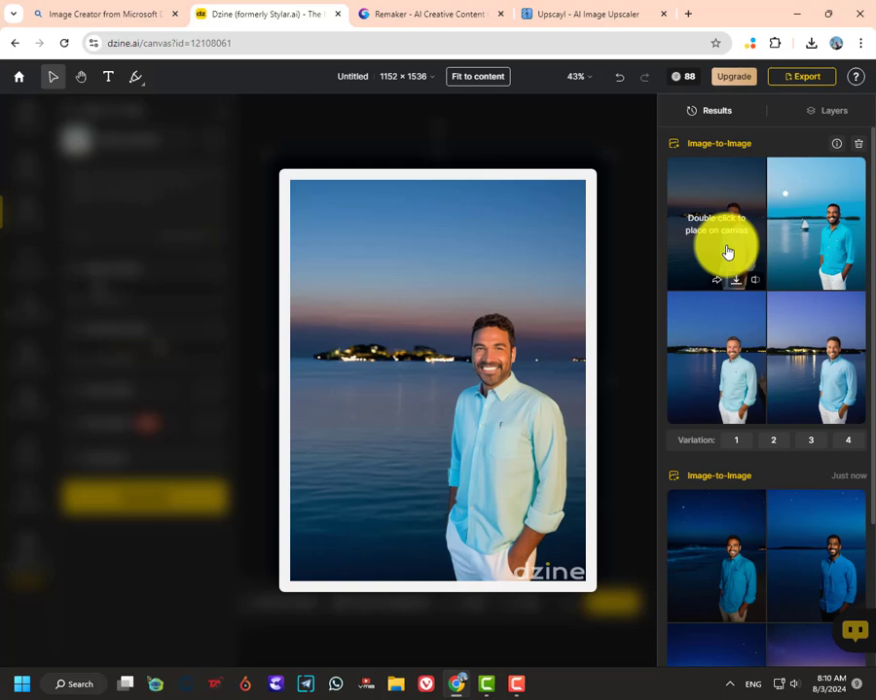
mouse_move(819, 228)
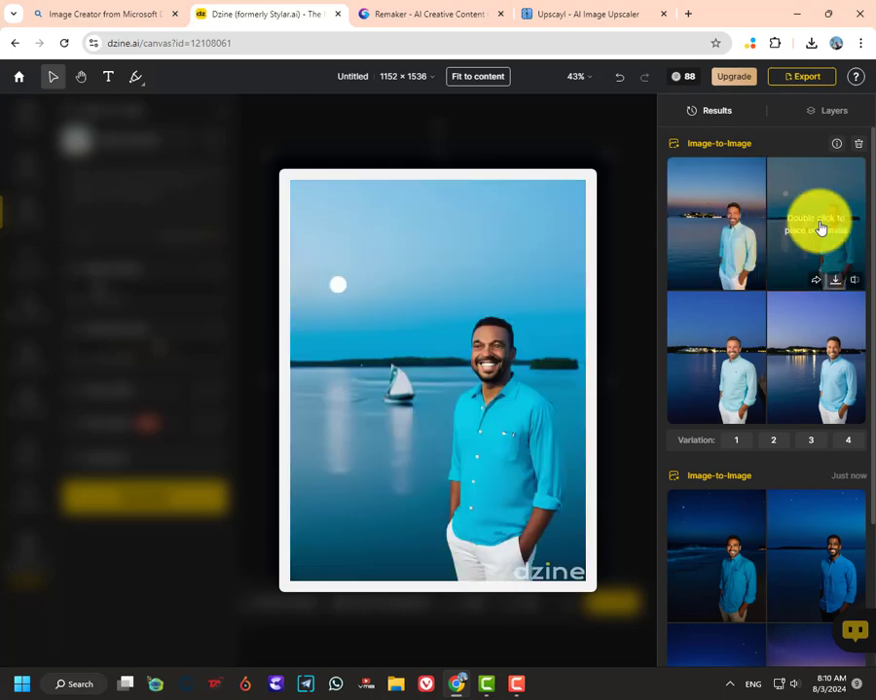
click(257, 521)
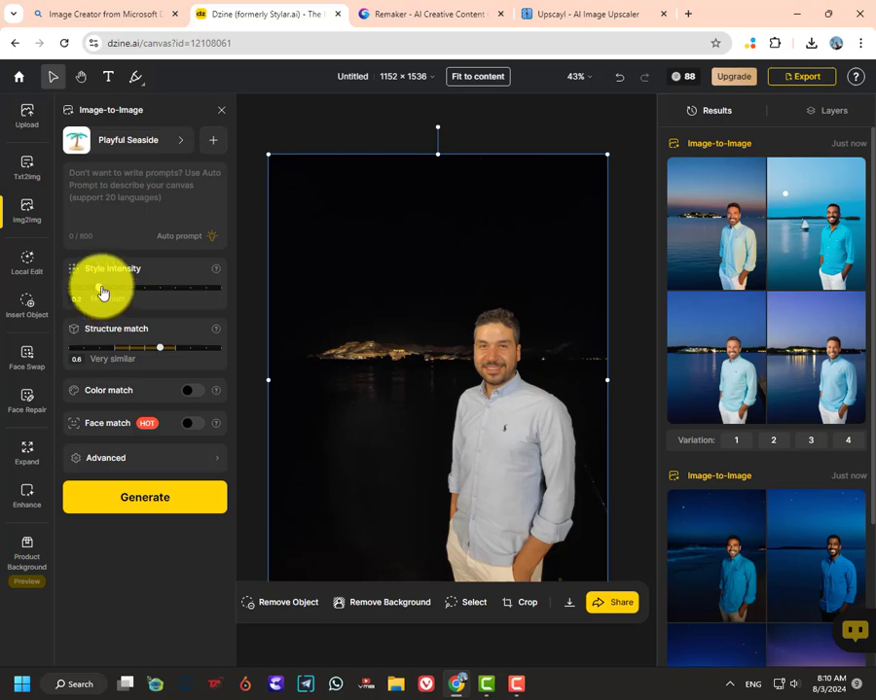
Generate with style intensity 0.5 Medium and structure match 0.5.
drag(98, 288, 150, 292)
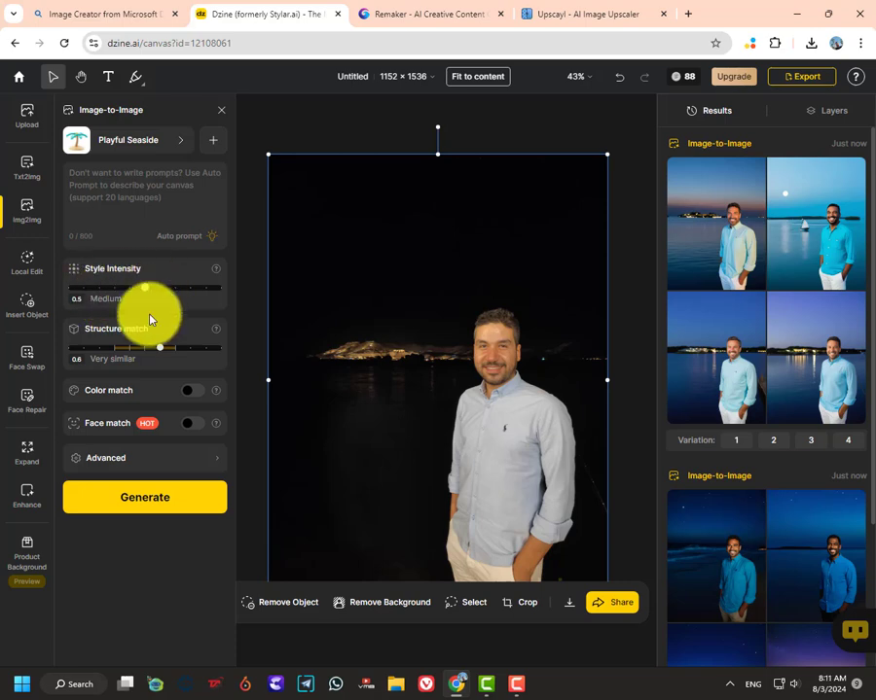
click(163, 499)
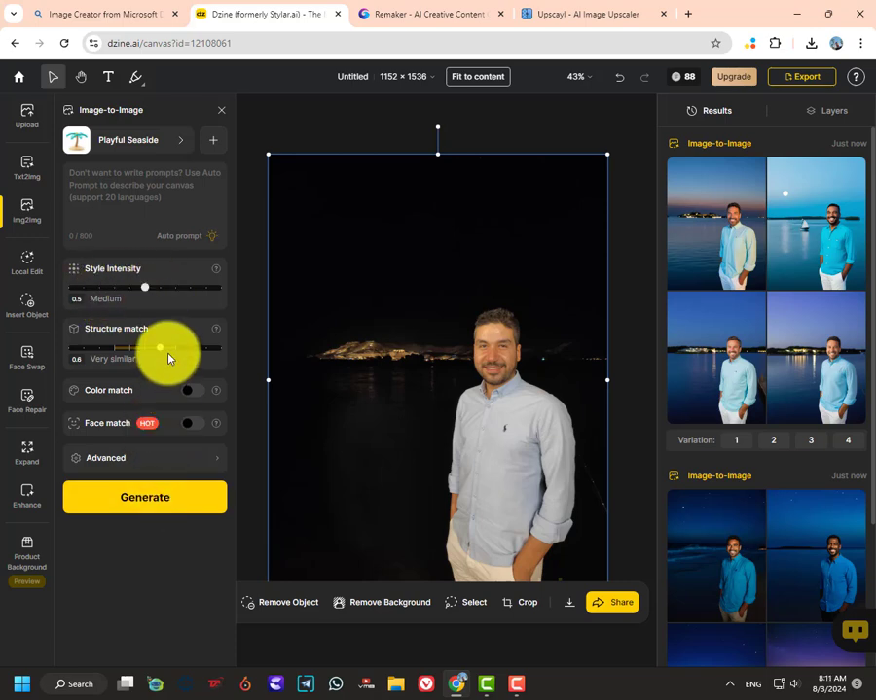
drag(160, 348, 153, 351)
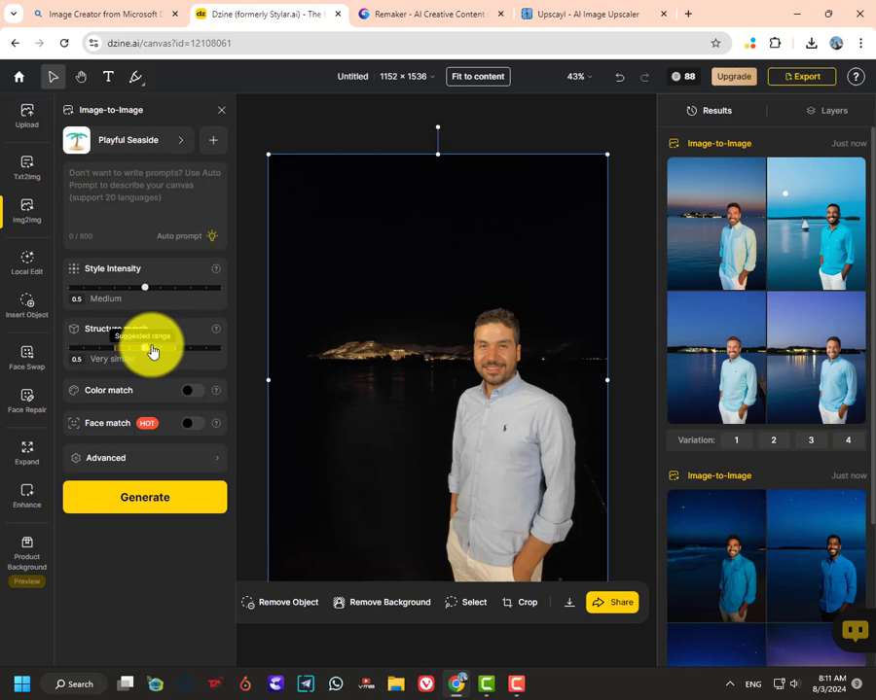
click(180, 510)
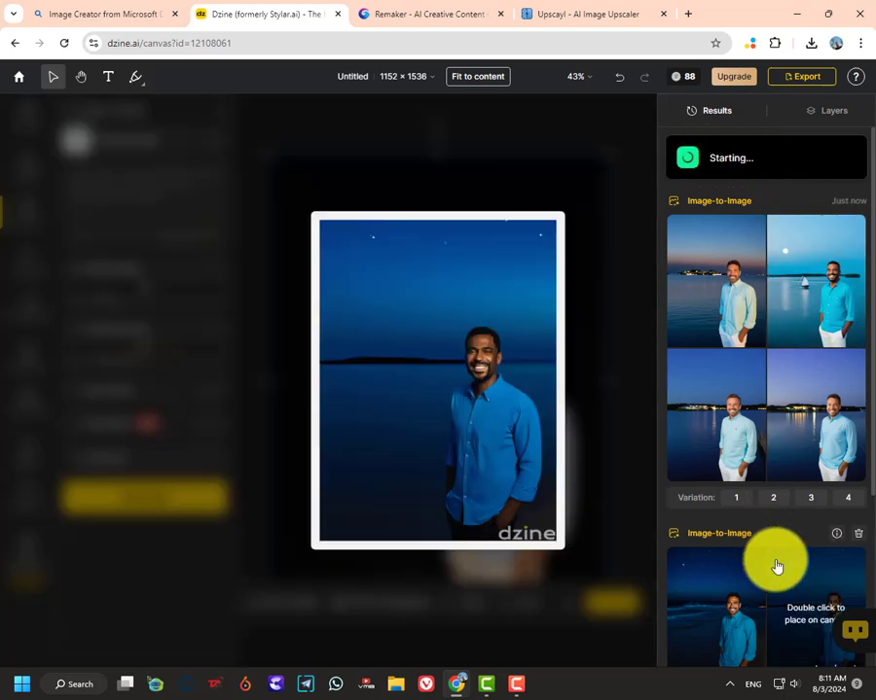
Request variations of the second result set and dismiss the upgrade offer.
scroll(774, 584, down, 4)
click(774, 584)
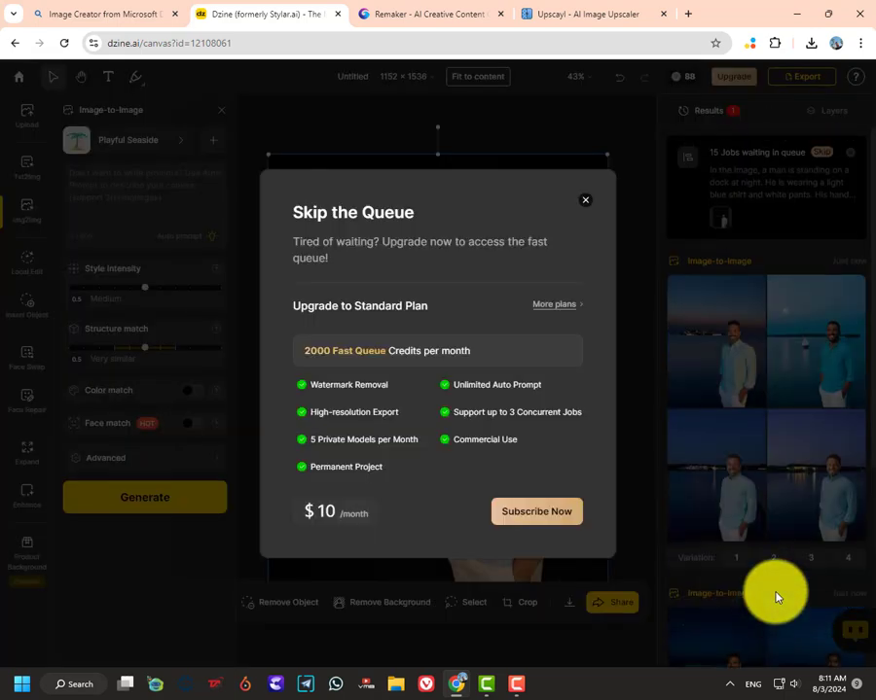
click(585, 200)
Preview the moon-sailboat, island-at-dusk, night-dock and dusk variations one by one.
double_click(835, 372)
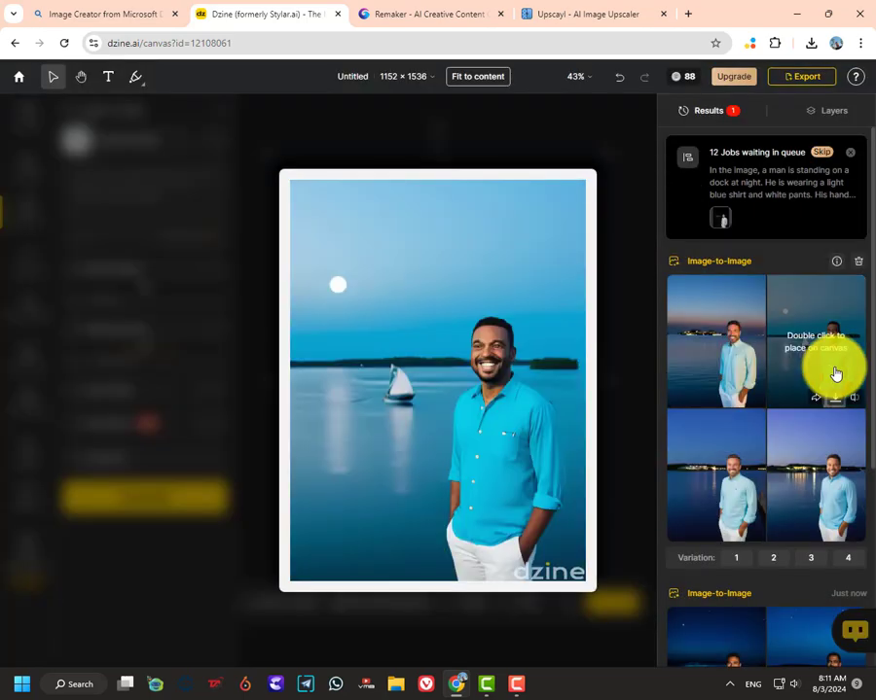
double_click(741, 363)
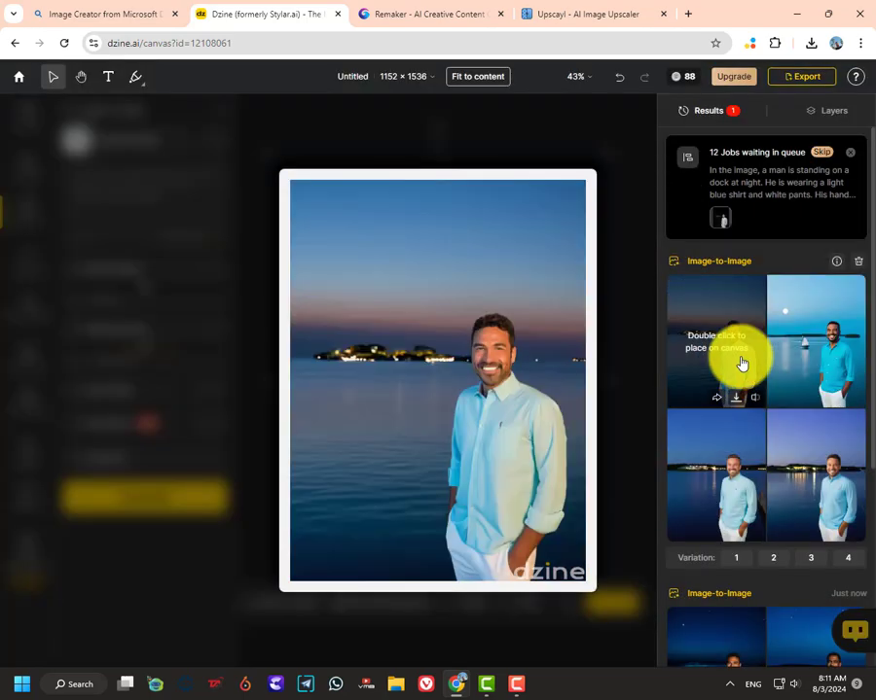
double_click(730, 460)
double_click(832, 444)
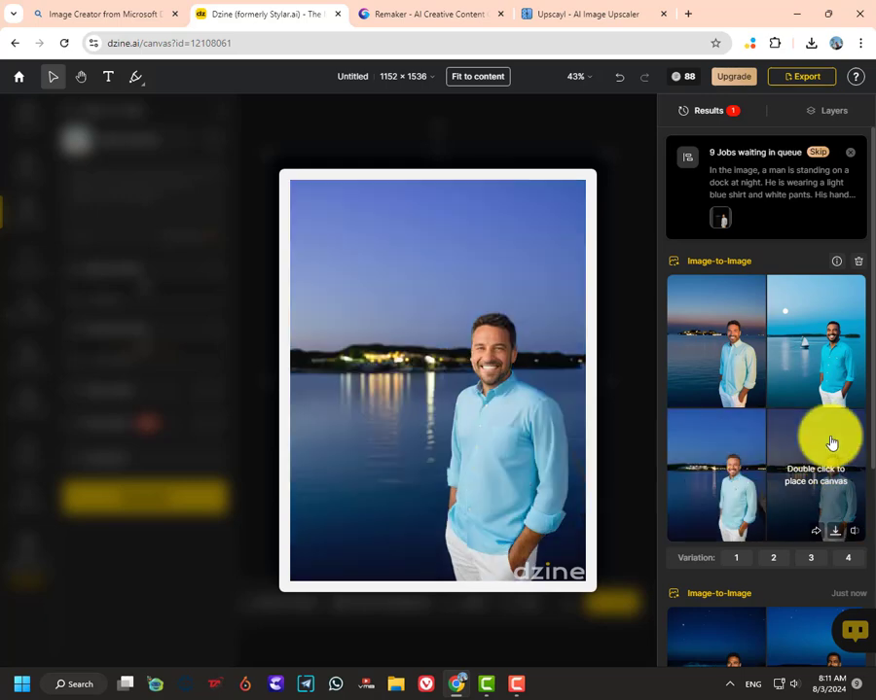
double_click(692, 459)
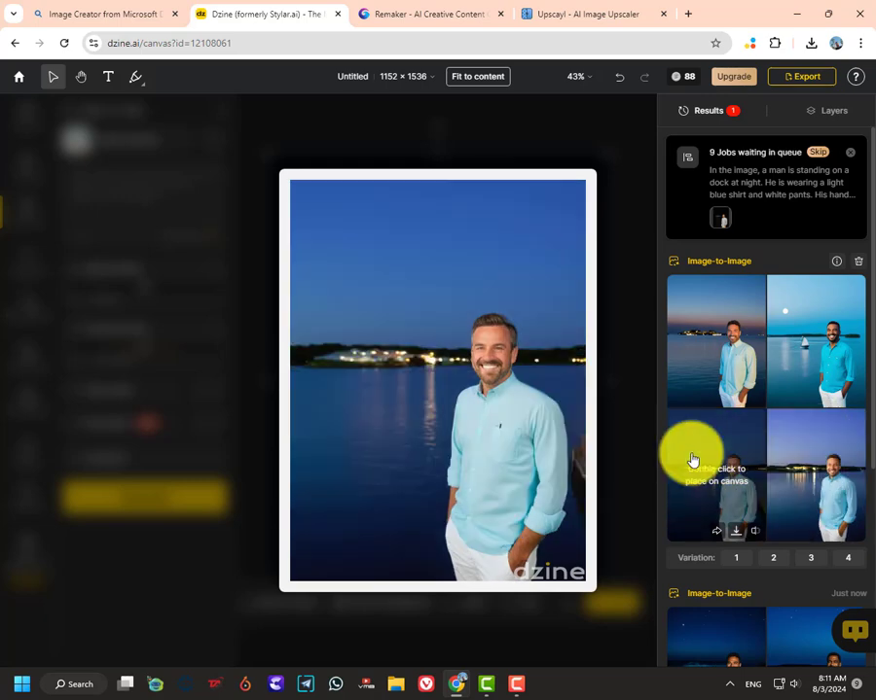
double_click(833, 461)
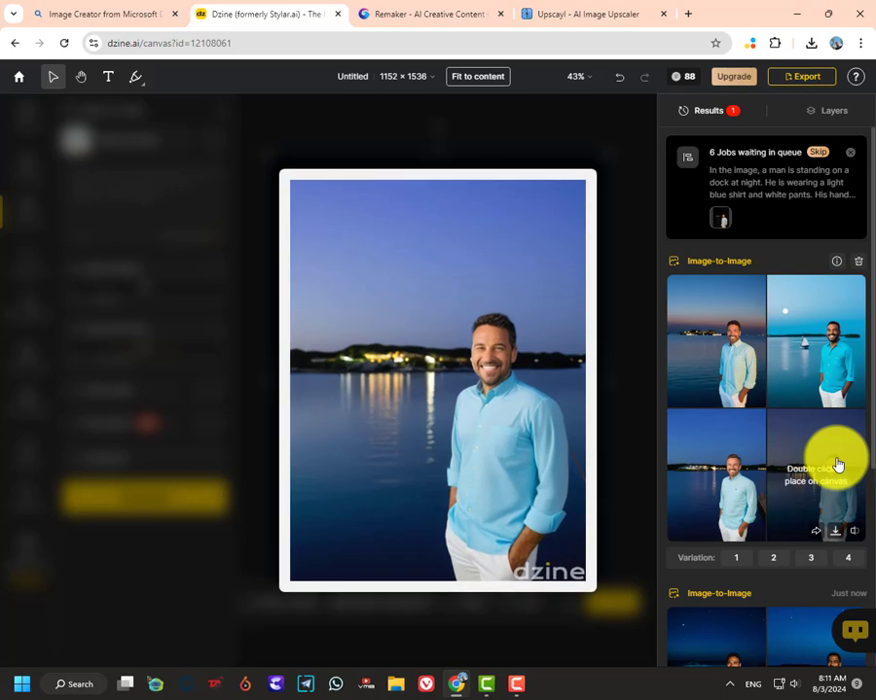
Preview the sailboat, pale-shirt and deep-blue night variations, then return to the newest batch.
double_click(832, 399)
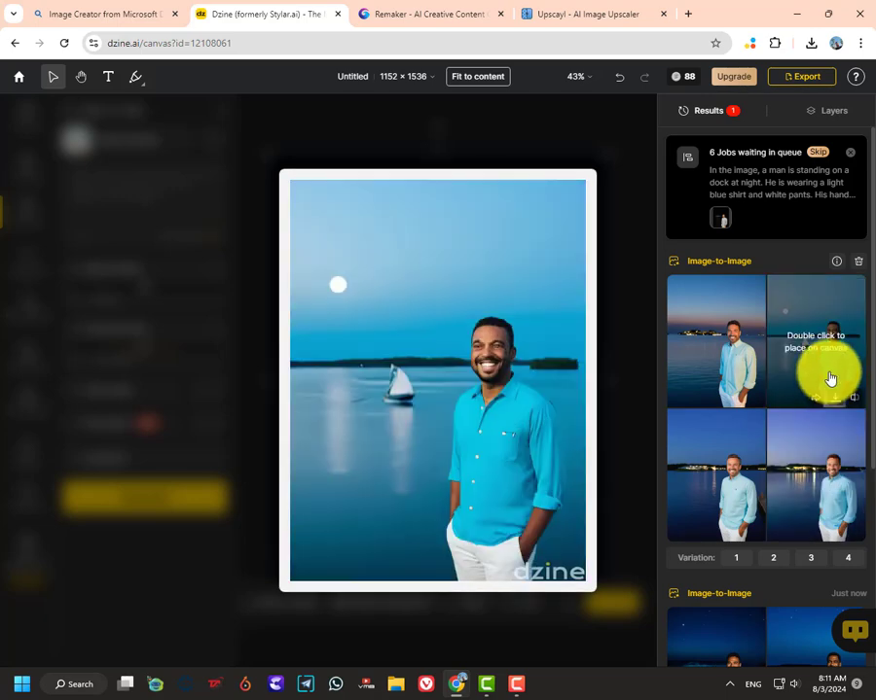
double_click(701, 367)
double_click(813, 467)
scroll(778, 545, down, 2)
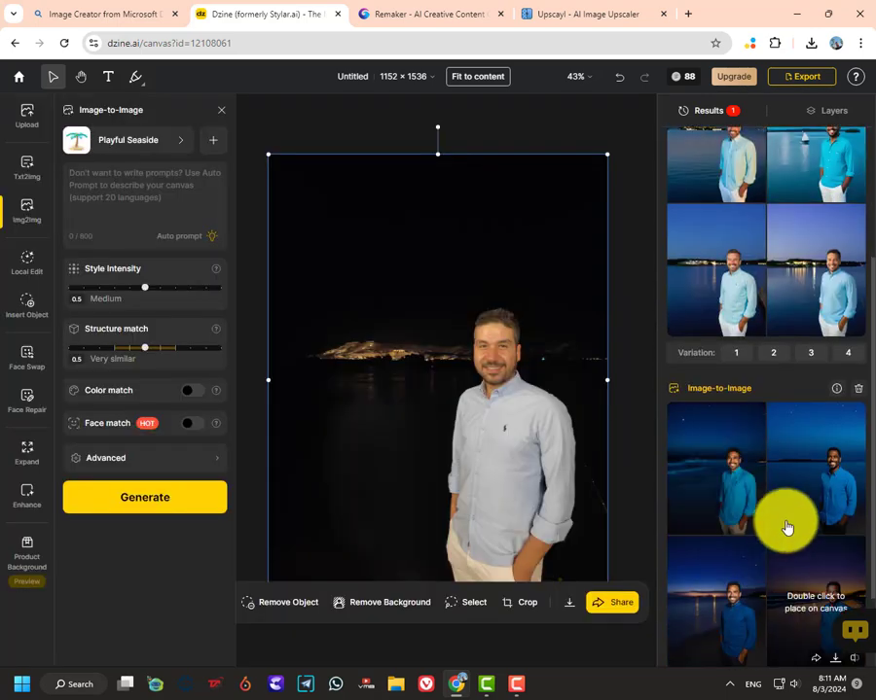
double_click(798, 504)
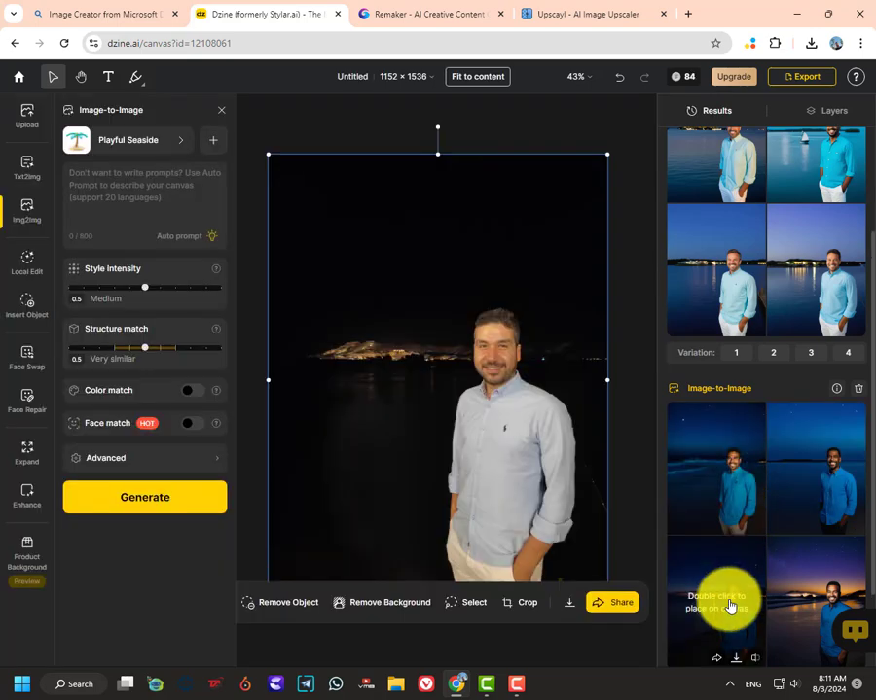
mouse_move(728, 622)
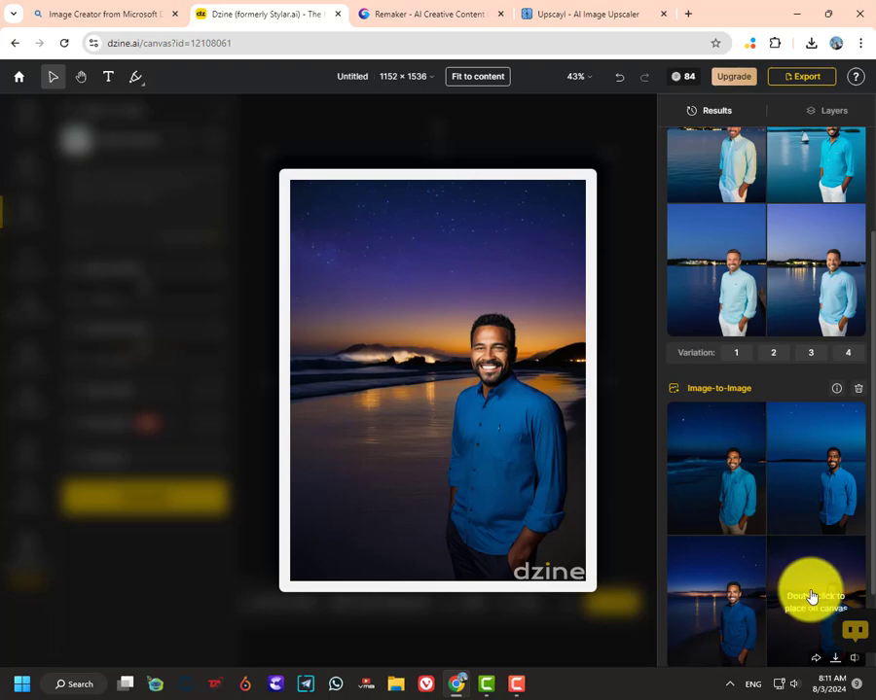
scroll(807, 596, up, 5)
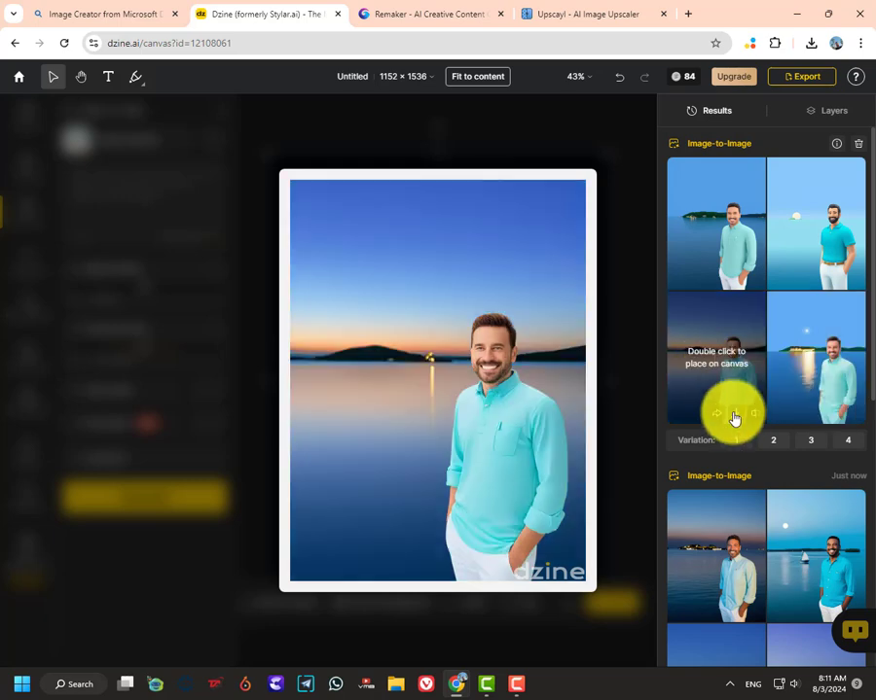
Place the sunset turquoise-shirt variation on the canvas and download it as Untitled (1).png.
click(737, 415)
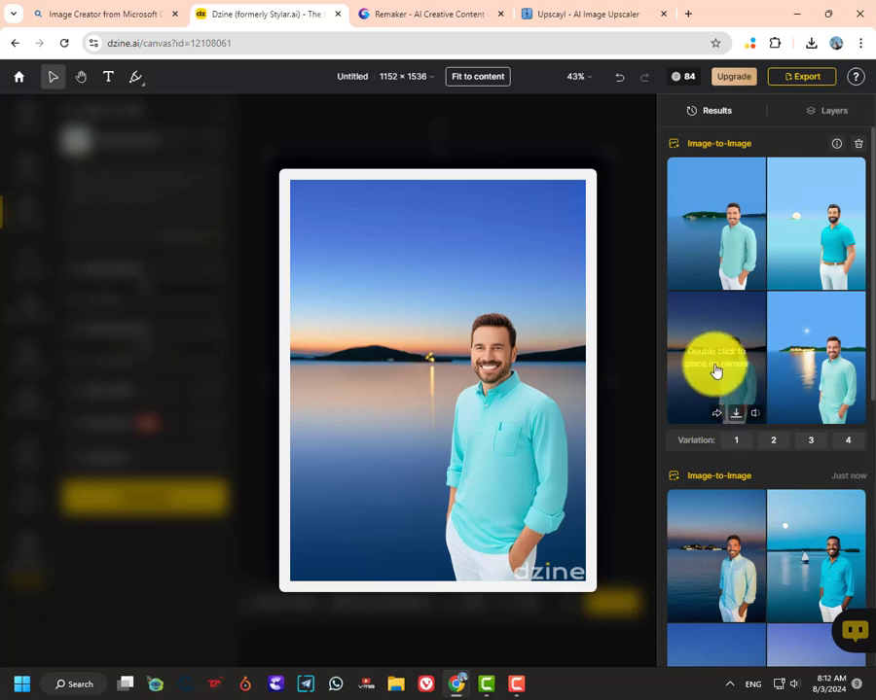
double_click(715, 370)
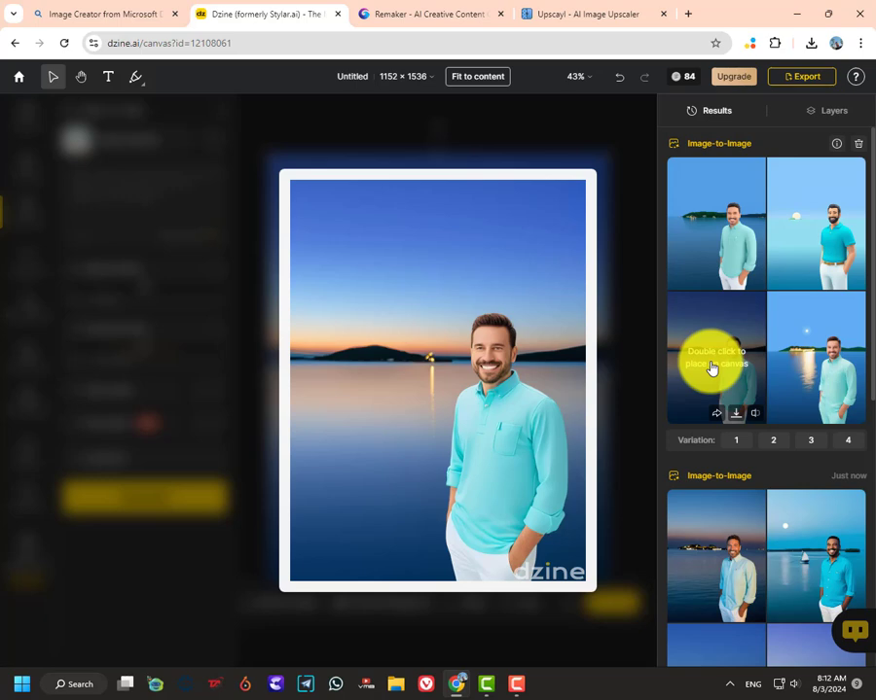
click(736, 414)
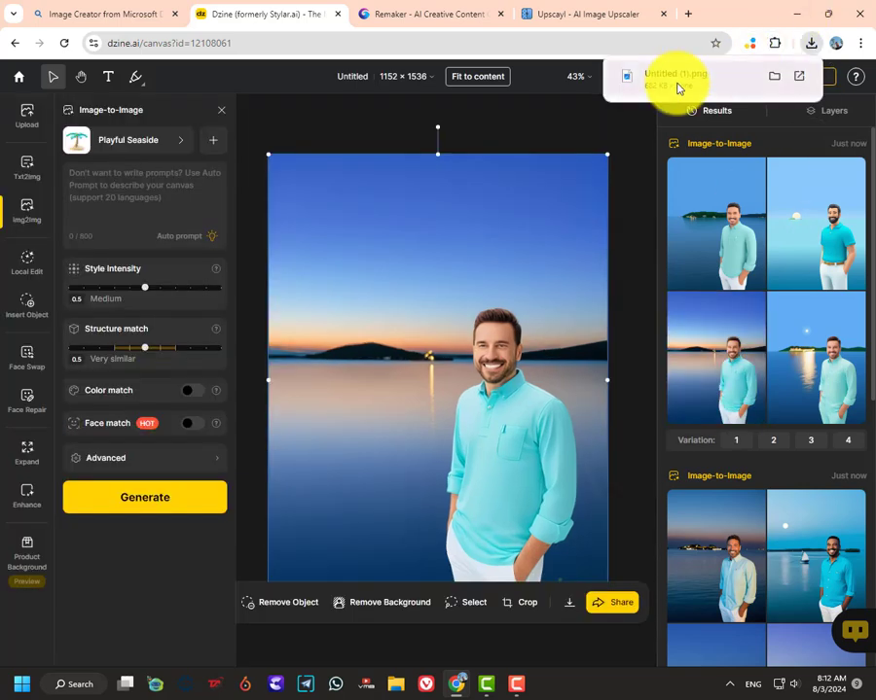
click(678, 86)
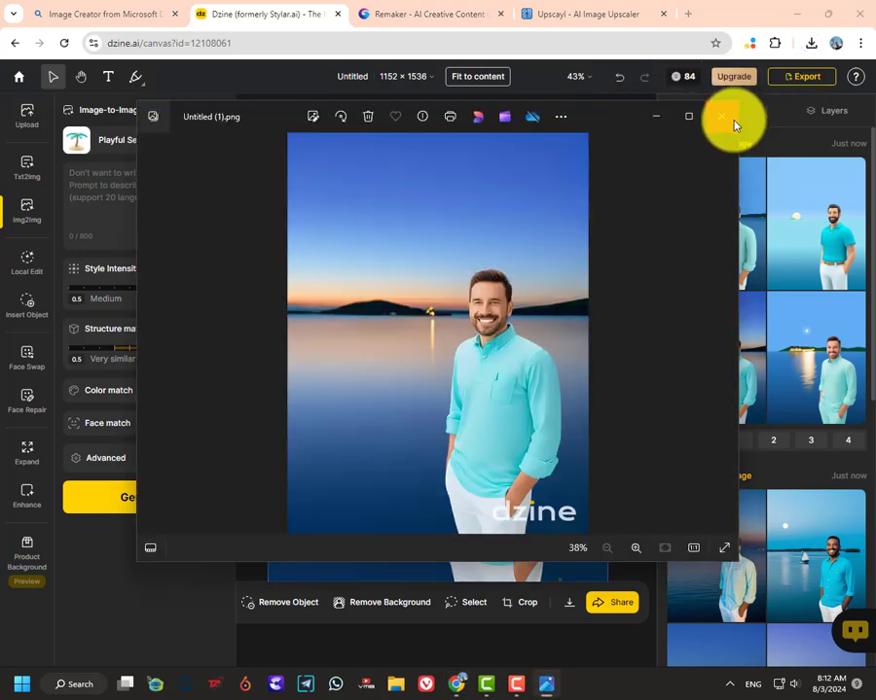
click(721, 116)
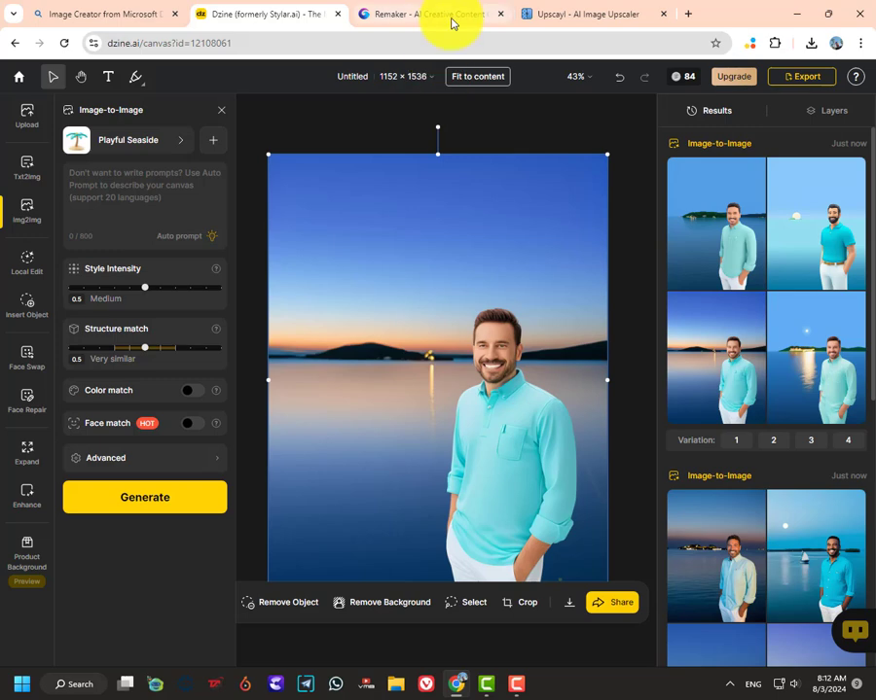
Open Remaker's single-photo Face Swap and upload the seaside image Untitled (1).png as the original.
click(452, 24)
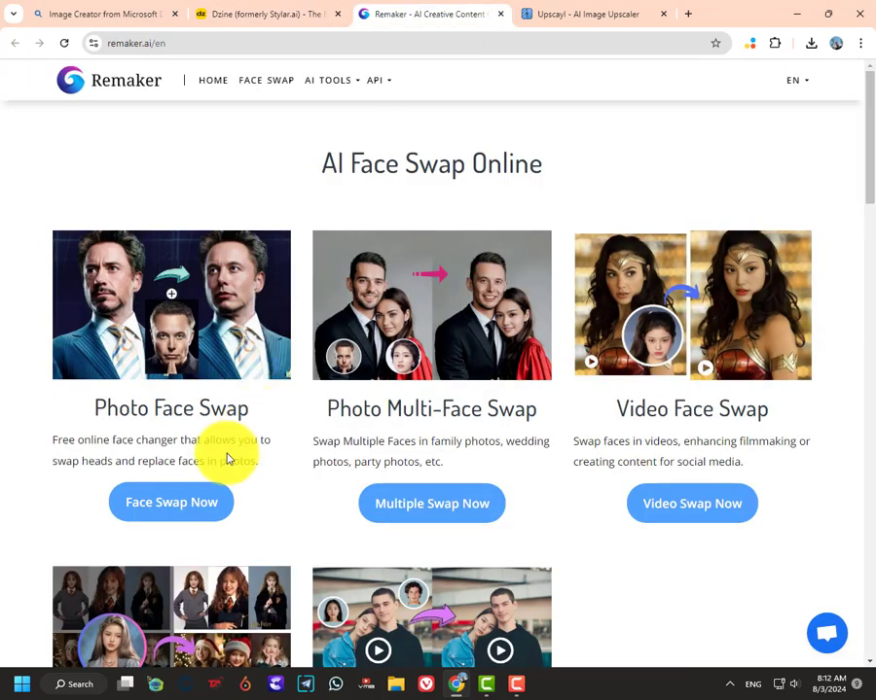
click(174, 505)
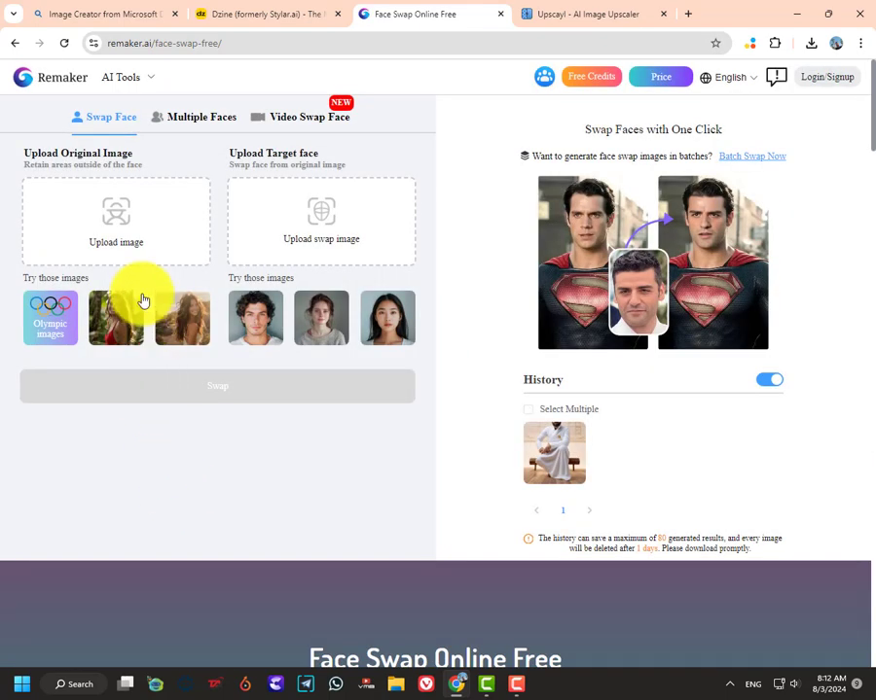
click(105, 243)
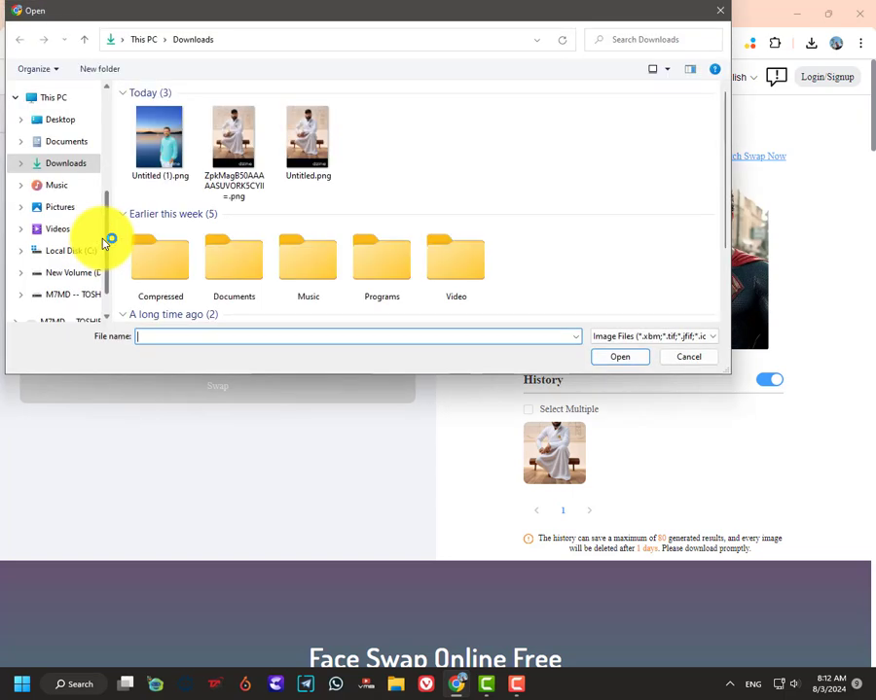
double_click(171, 163)
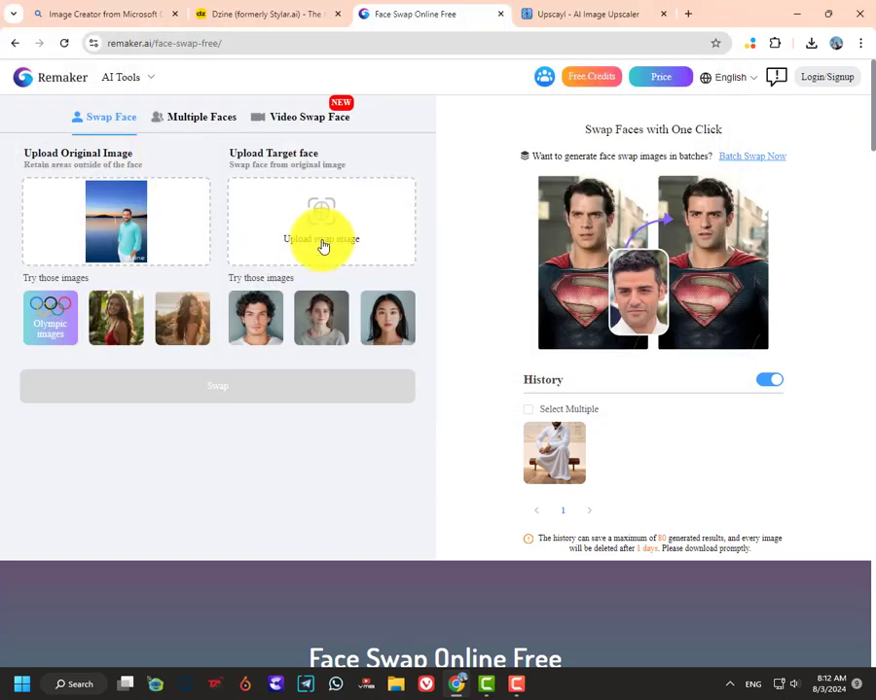
Add the older photo as the target face and run the swap.
click(323, 246)
scroll(312, 264, down, 3)
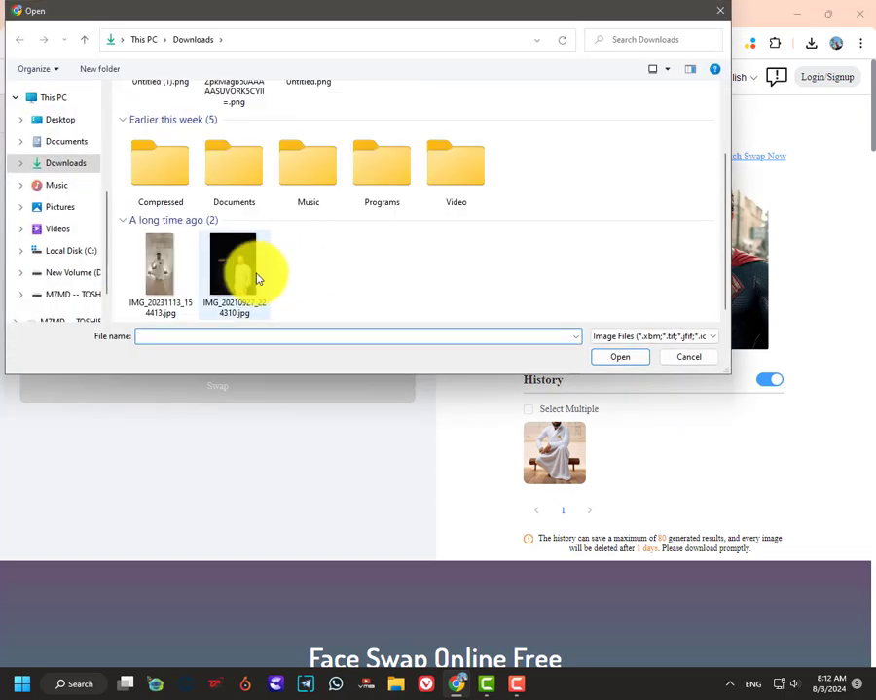
double_click(257, 274)
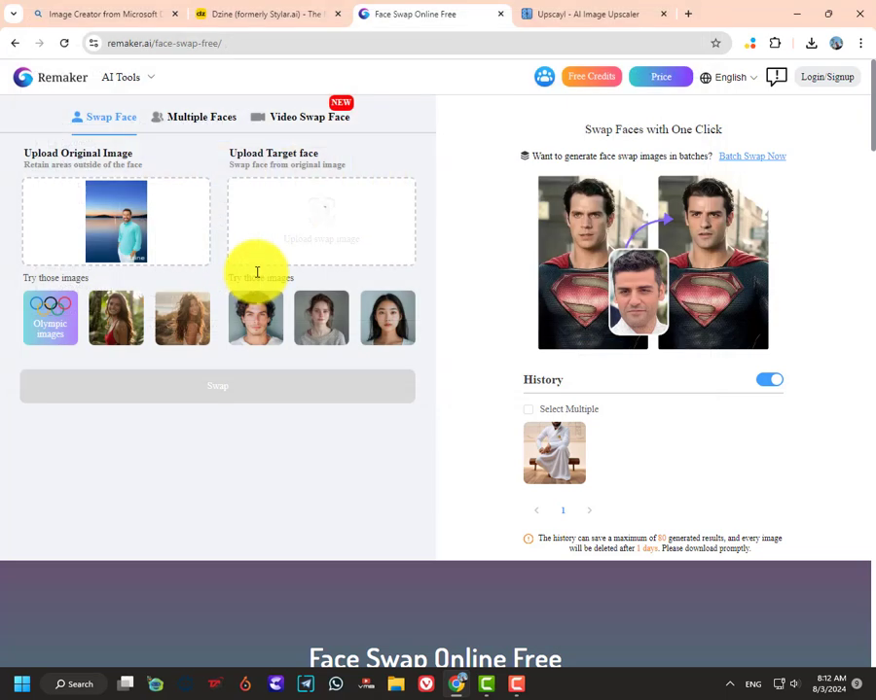
click(252, 399)
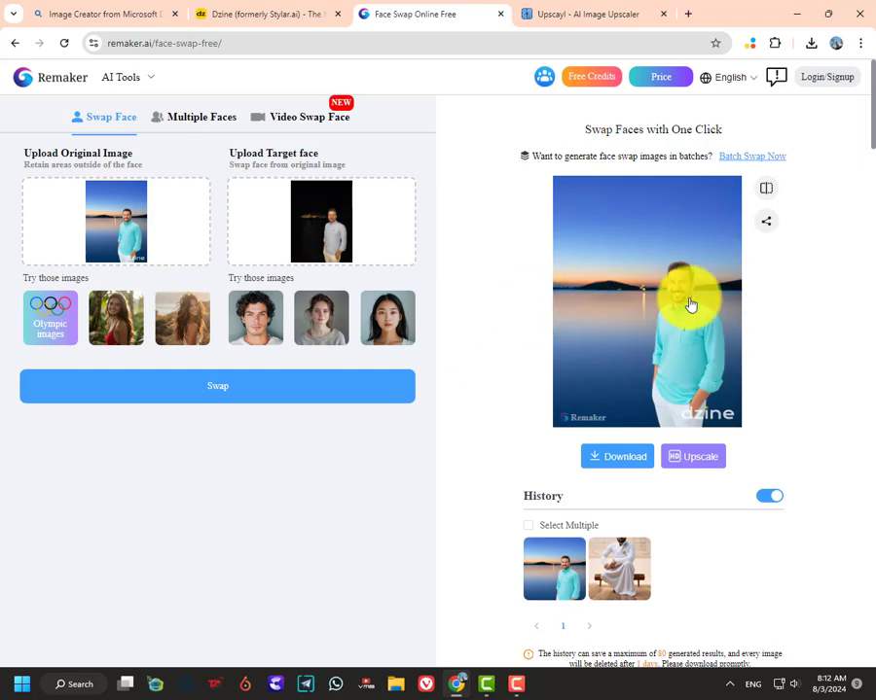
Enlarge the face-swapped sunset-lake result to inspect the bearded man in the turquoise shirt.
click(690, 305)
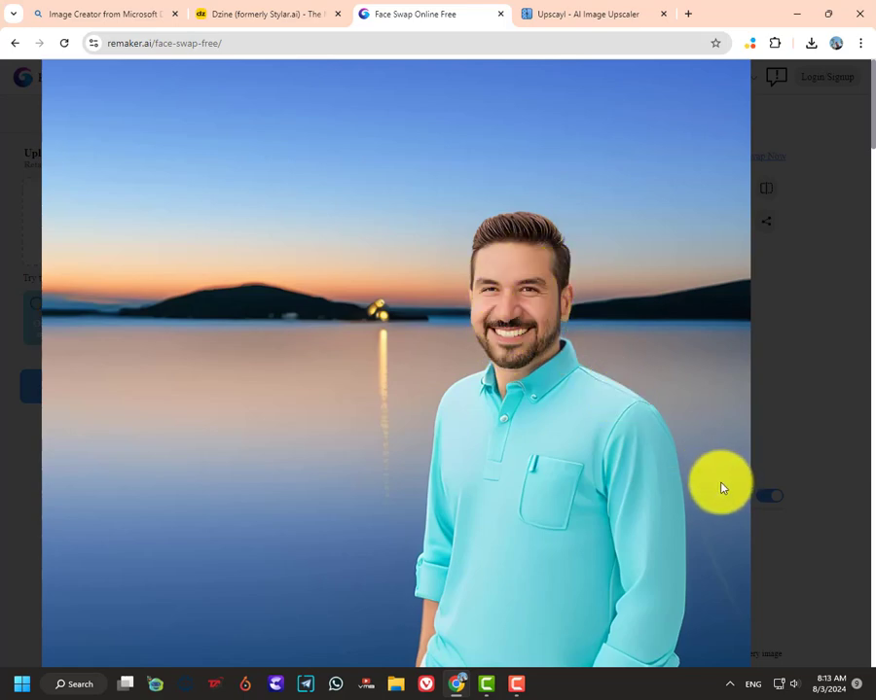
scroll(720, 487, down, 3)
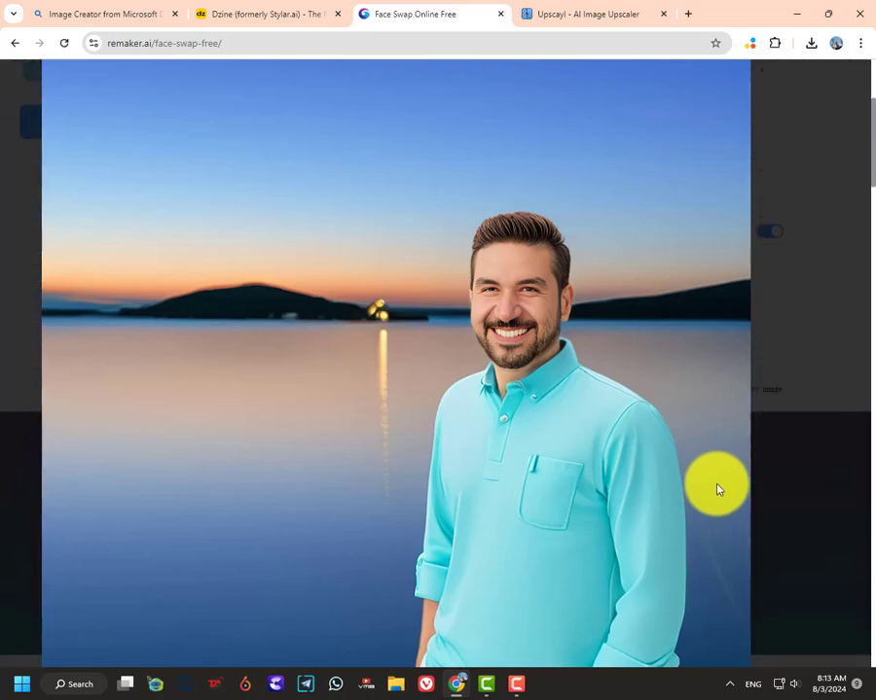
scroll(717, 489, up, 3)
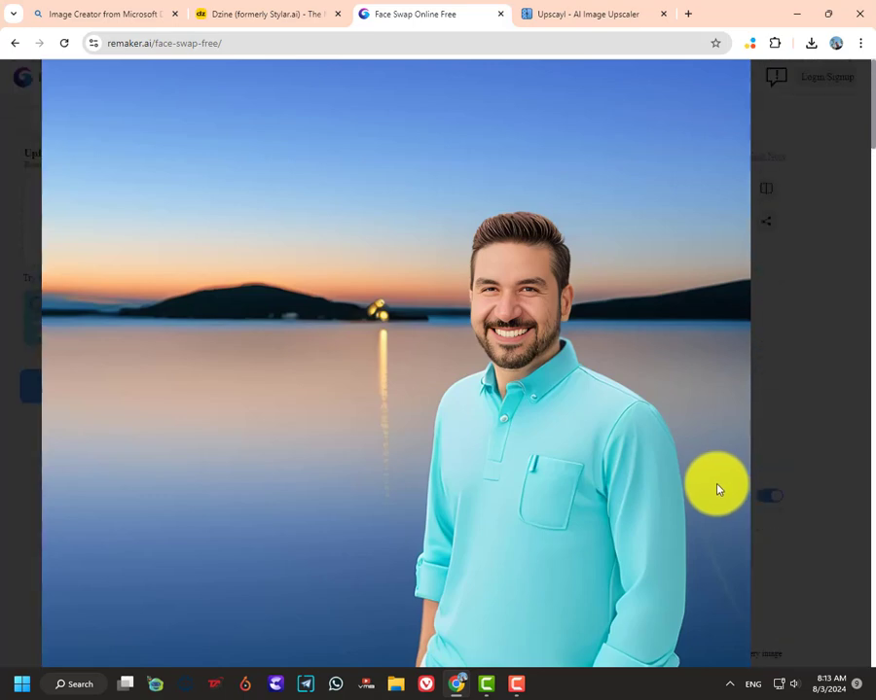